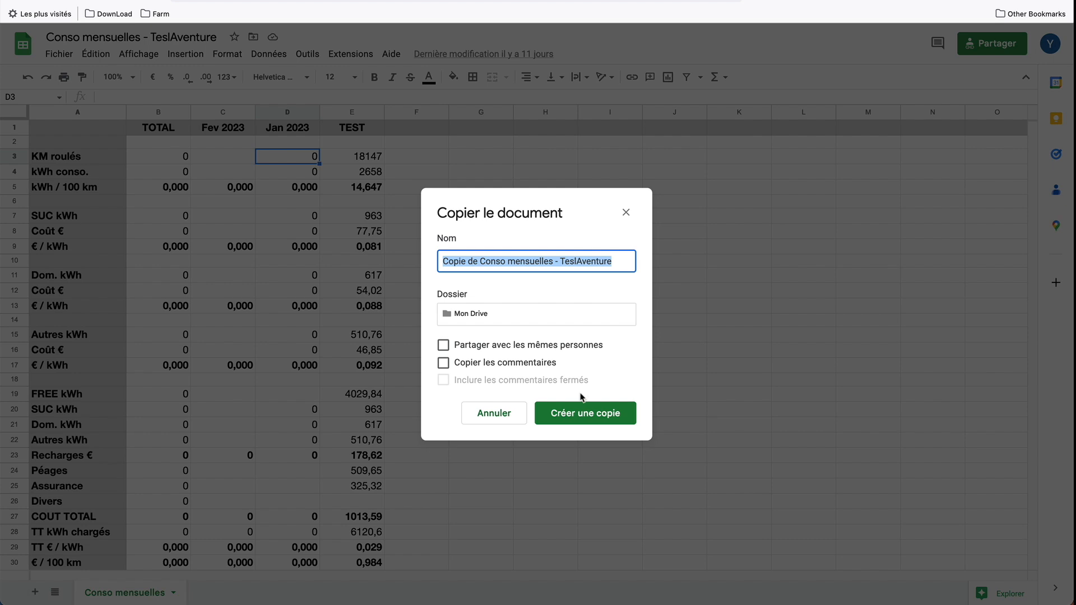
Create a copy of the Conso mensuelles - TeslAventure document in Mon Drive under the suggested name.
{"action": "left_click", "coordinate": [598, 420]}
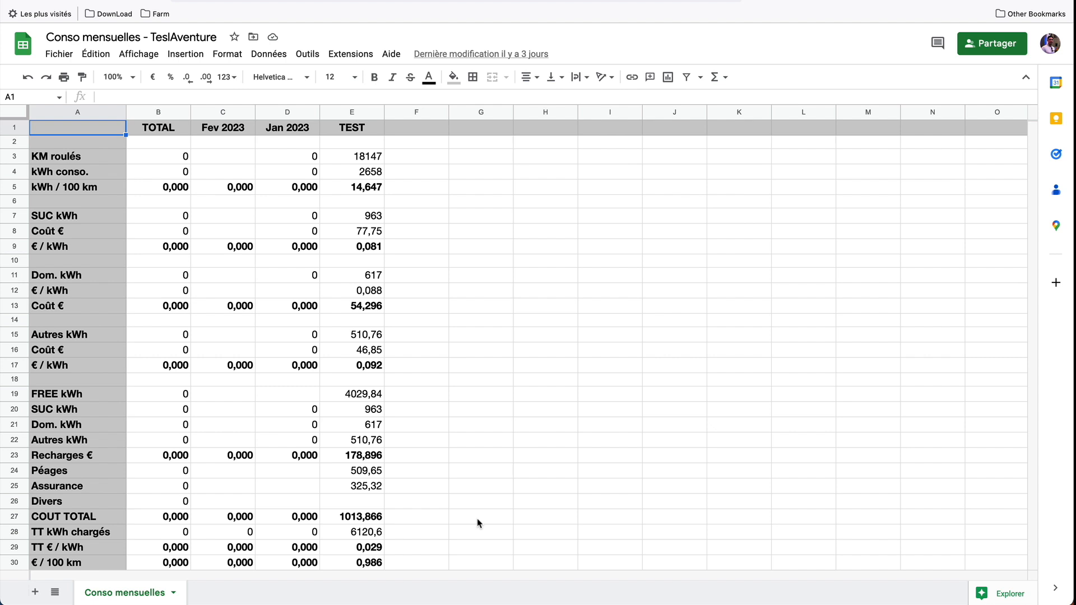
Compare the TEST column in Google Sheets with the WARRIOR column of the Conso SURVIVOR sheet in Numbers.
{"action": "key", "text": "super+Tab"}
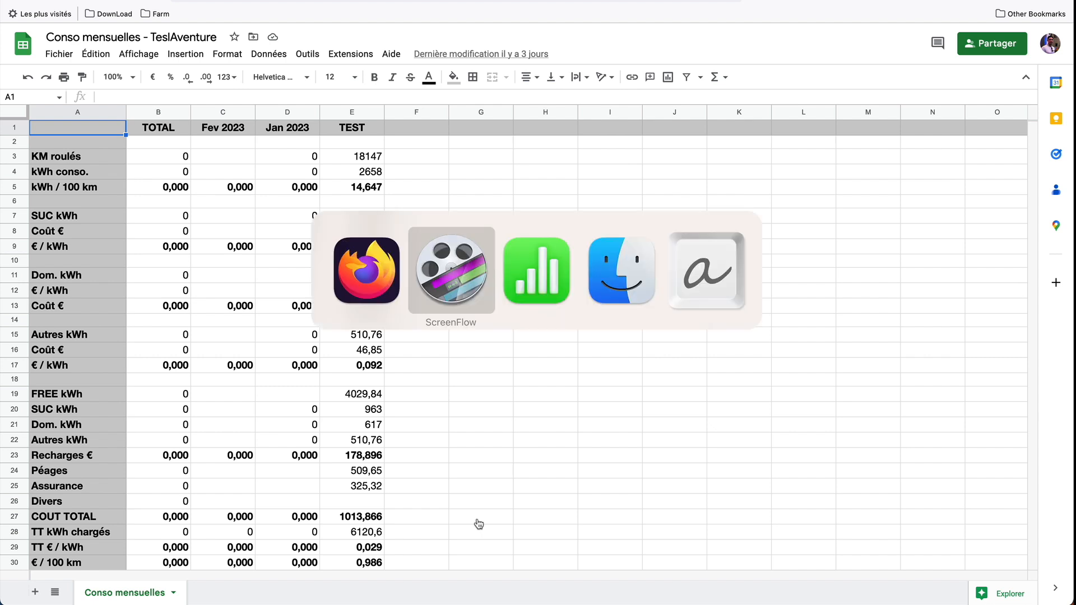
{"action": "key", "text": "super+Tab"}
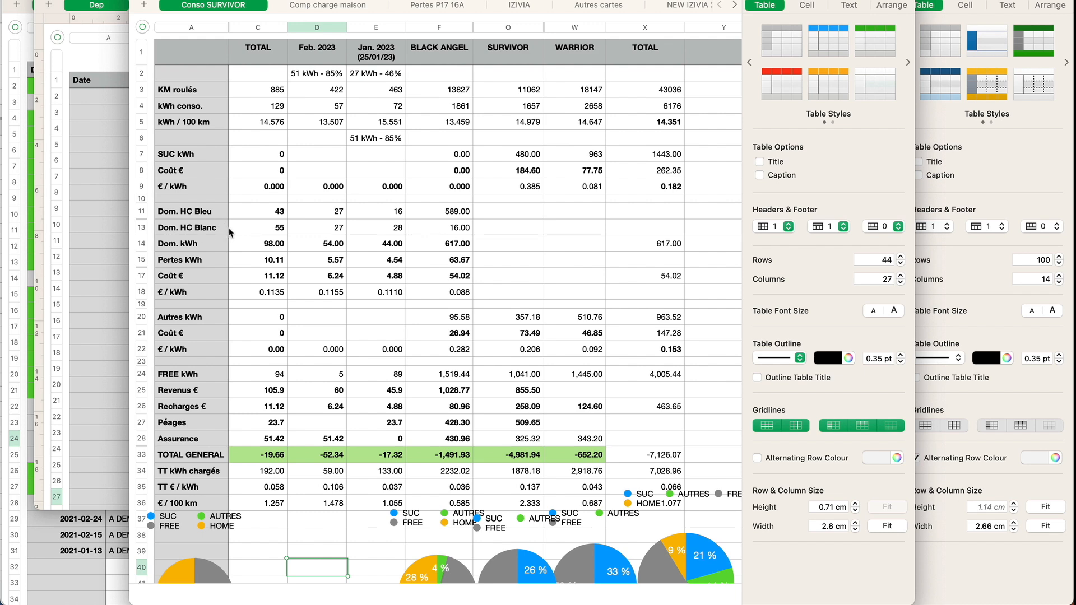
{"action": "key", "text": "super+Tab"}
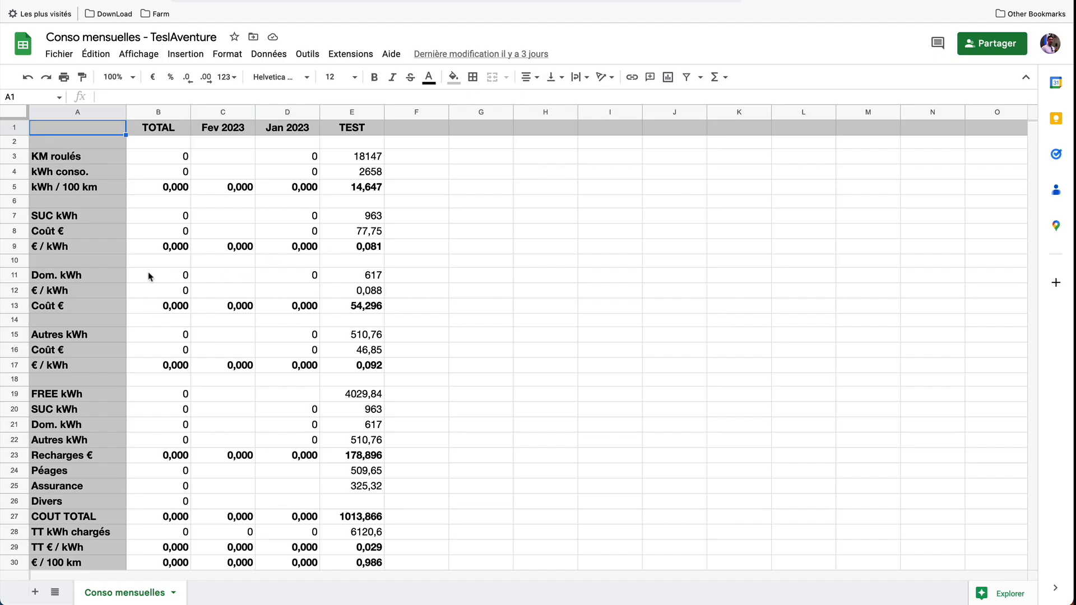
{"action": "left_click", "coordinate": [354, 162]}
{"action": "left_click", "coordinate": [353, 112]}
{"action": "key", "text": "super+Tab"}
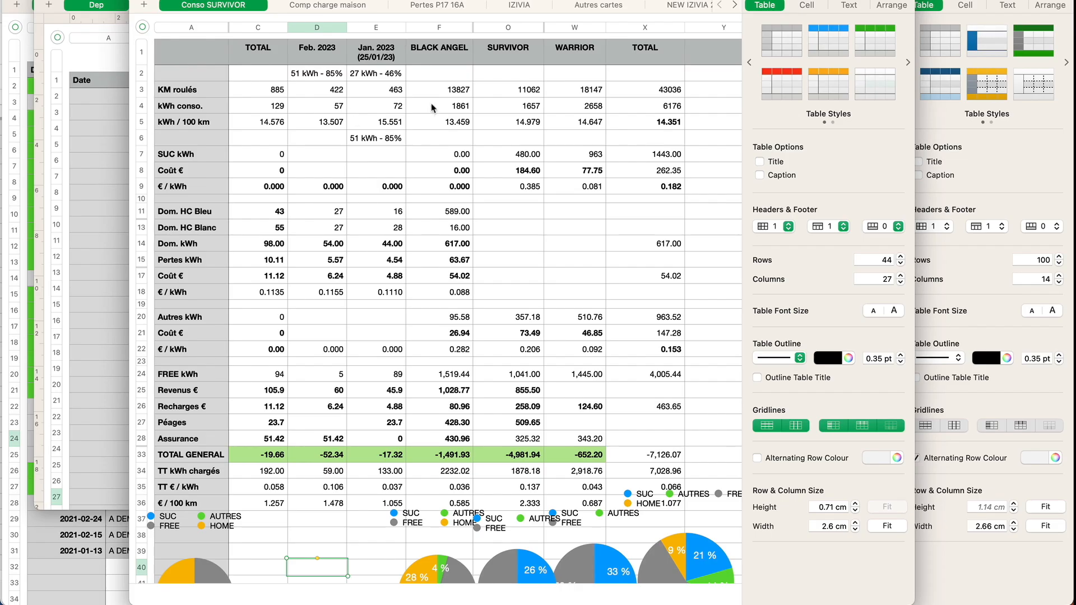
{"action": "left_click", "coordinate": [570, 27]}
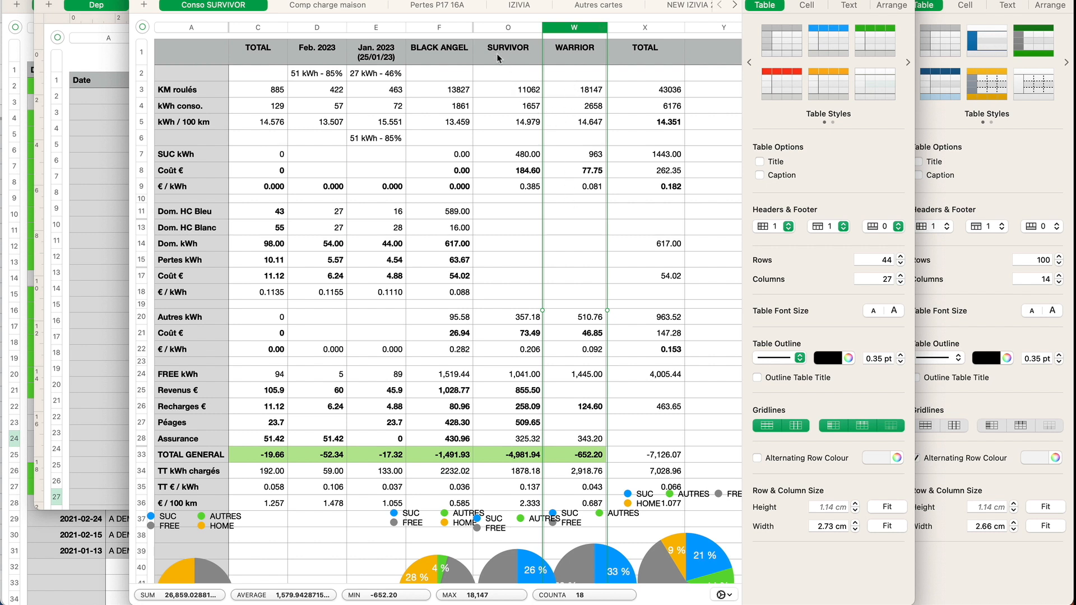
Copy the SURVIVOR distance and consumption from Numbers into Jan 2023 in Google Sheets: KM roulés 11062 and kWh conso. 1657.
{"action": "left_click", "coordinate": [500, 94]}
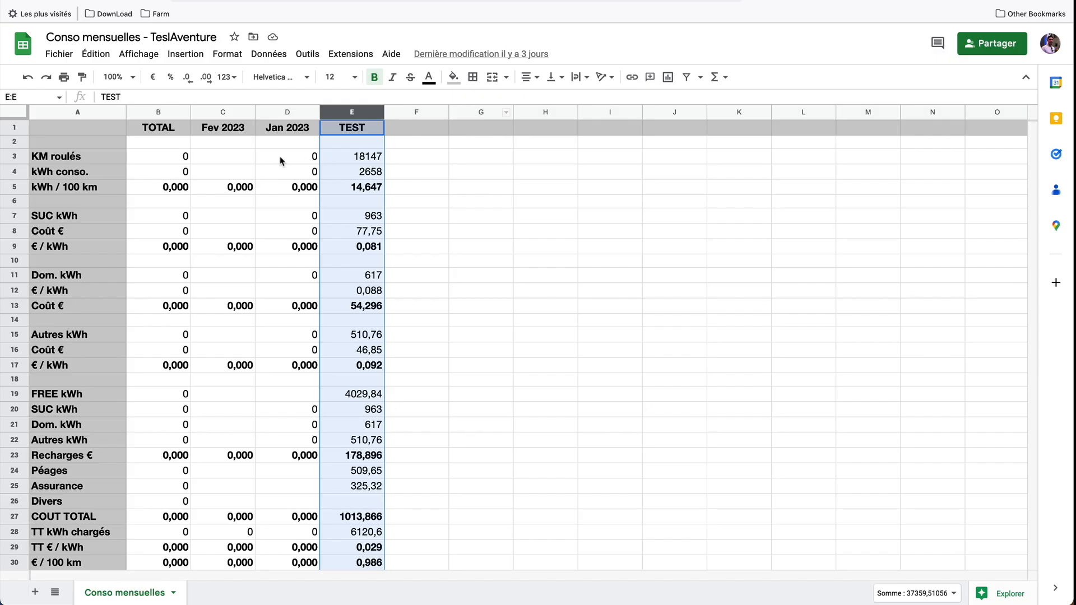
{"action": "left_click", "coordinate": [281, 158]}
{"action": "type", "text": "11062"}
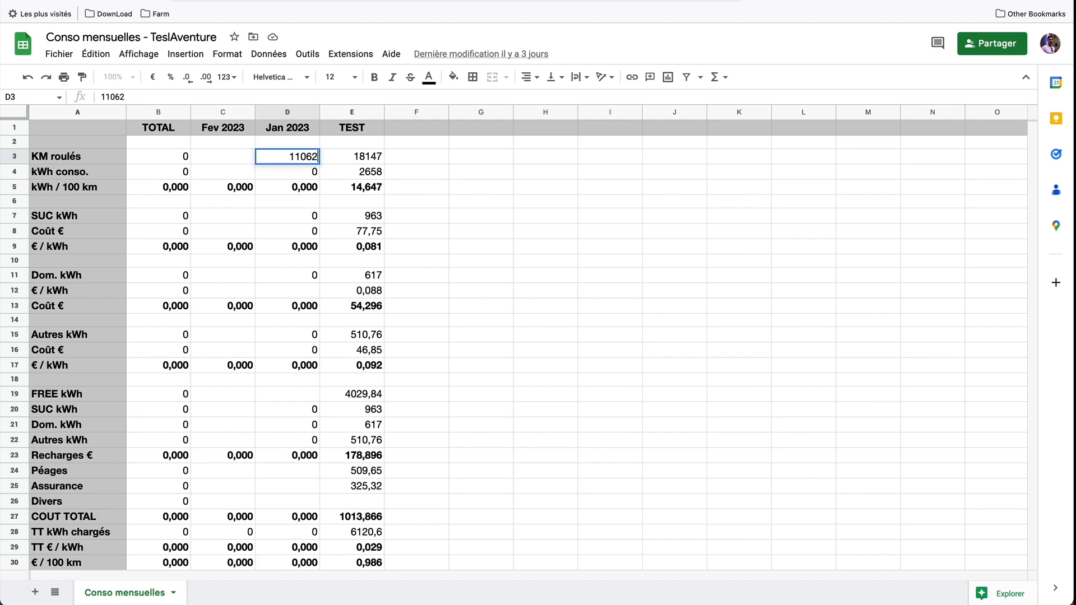
{"action": "key", "text": "Return"}
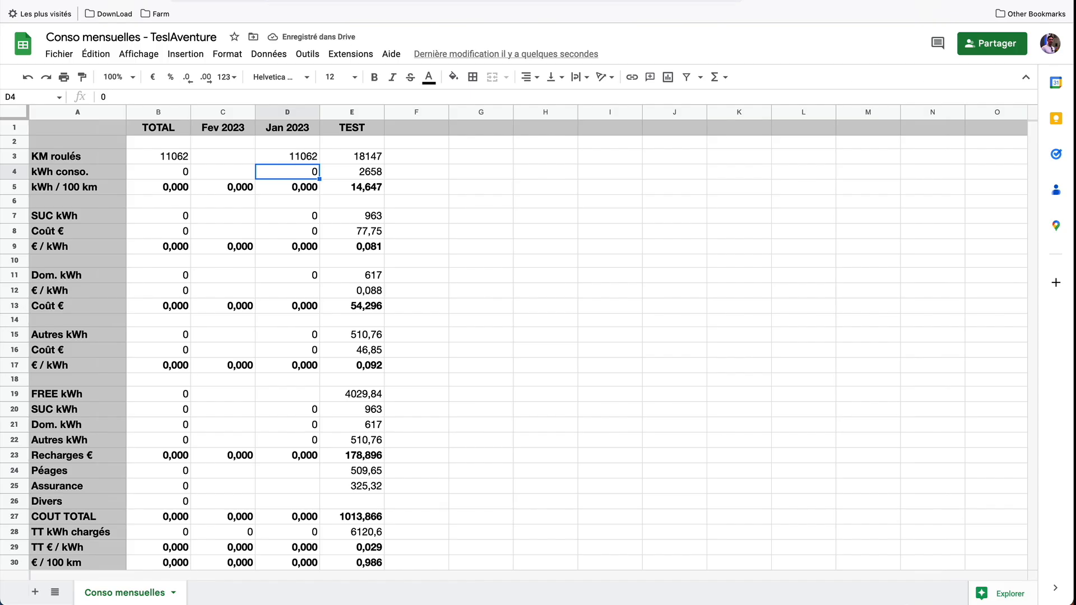
{"action": "type", "text": "1657"}
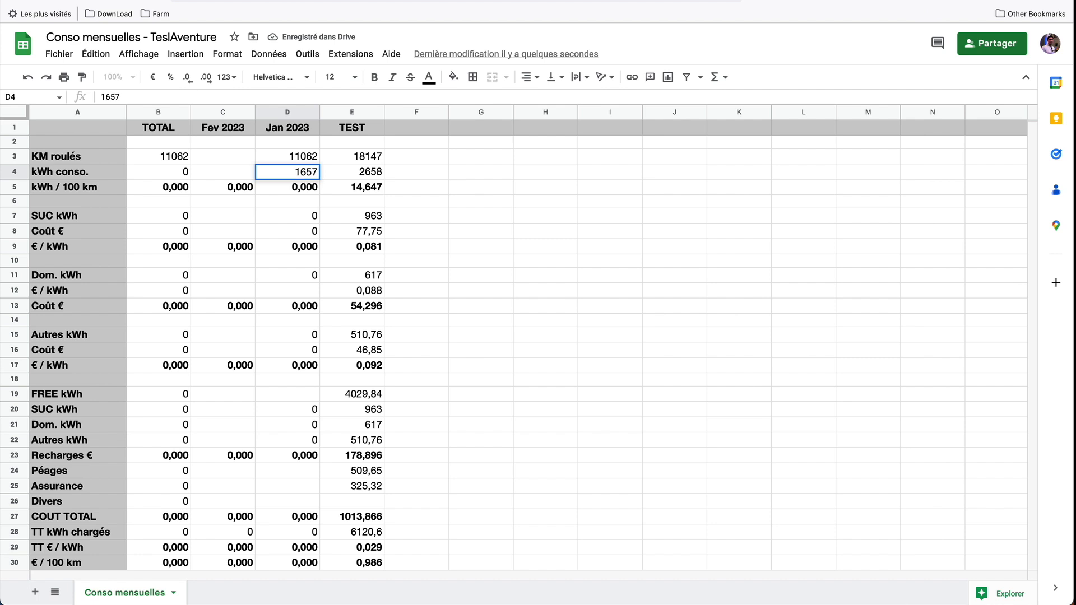
{"action": "key", "text": "Return"}
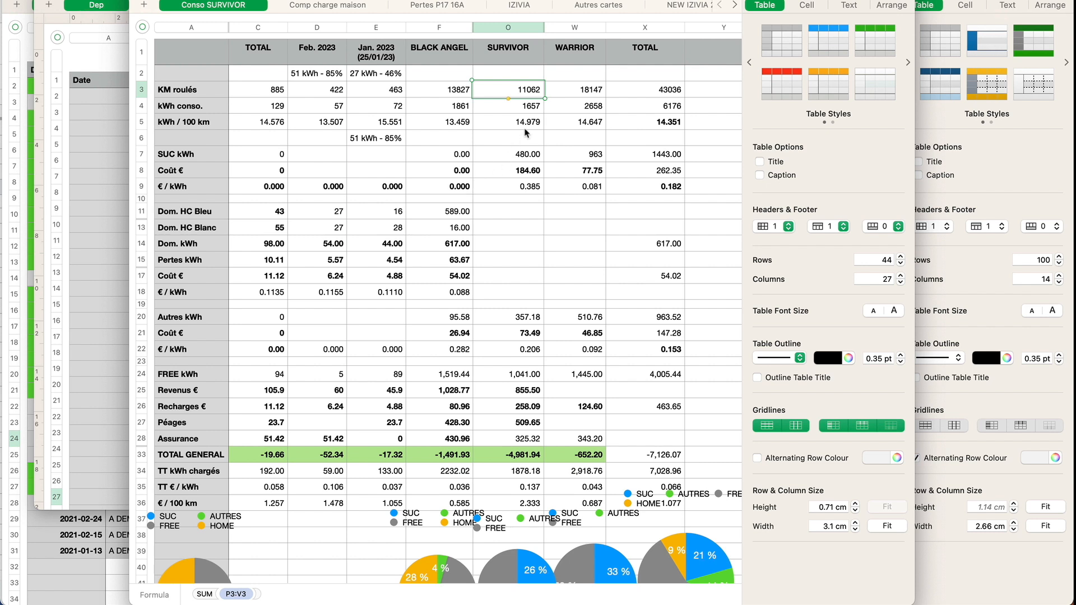
Take the SURVIVOR Supercharger figures from Numbers and enter SUC kWh 480 and its Coût € 184,6 under Jan 2023 in Google Sheets.
{"action": "left_click", "coordinate": [493, 161]}
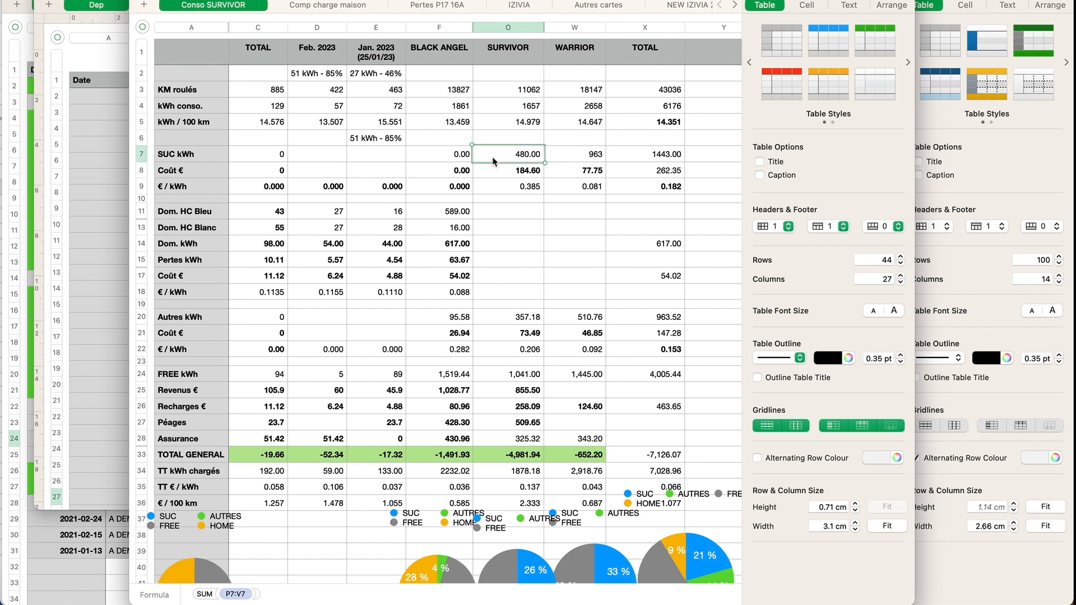
{"action": "key", "text": "Down"}
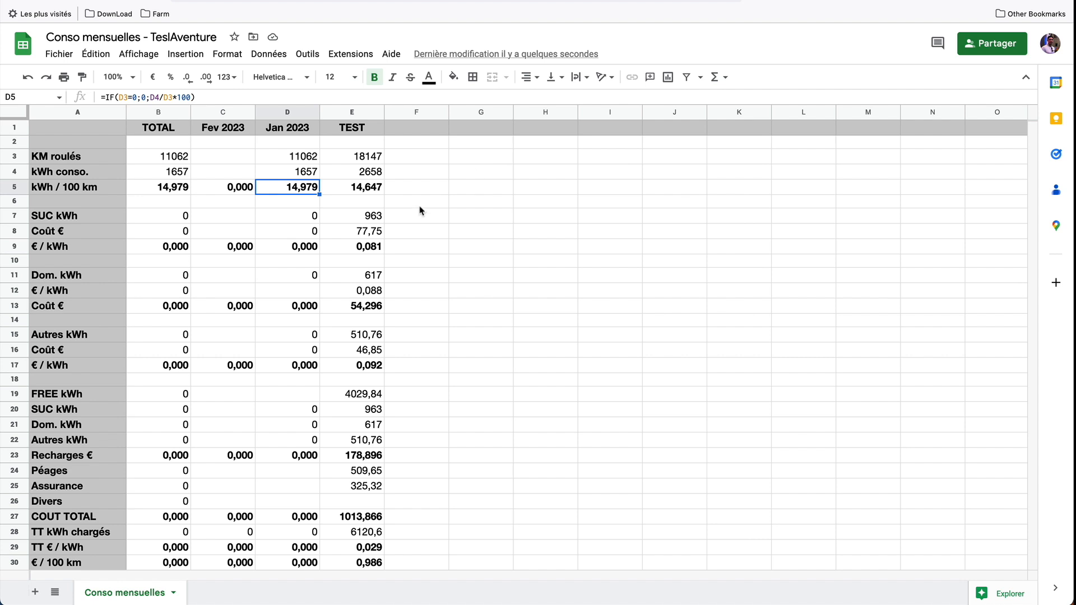
{"action": "key", "text": "Down"}
{"action": "key", "text": "Down"}
{"action": "type", "text": "480"}
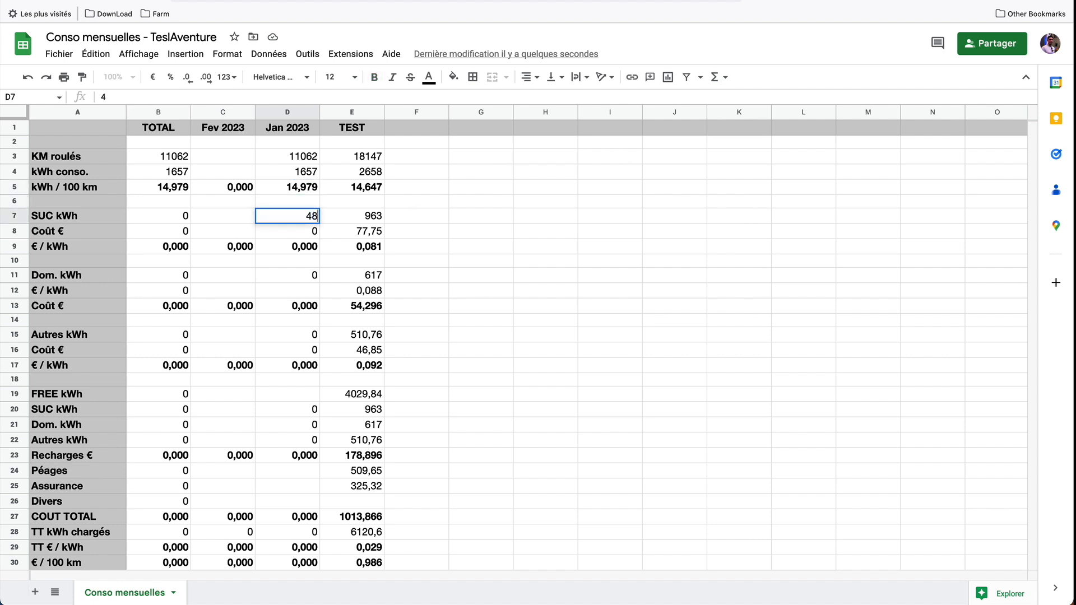
{"action": "key", "text": "Return"}
{"action": "type", "text": "18"}
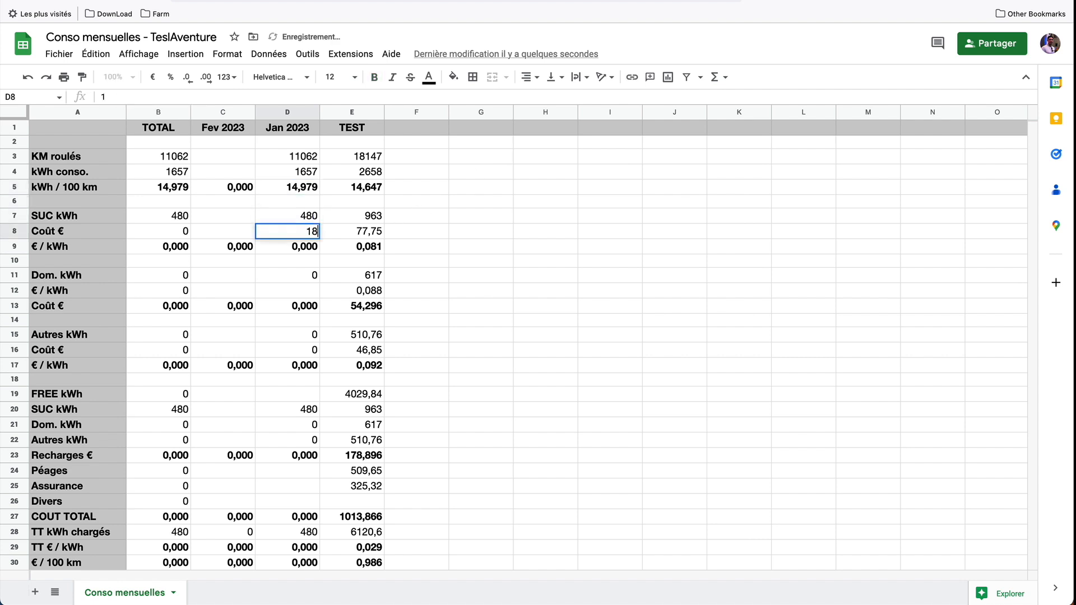
{"action": "type", "text": "4,6"}
{"action": "key", "text": "Return"}
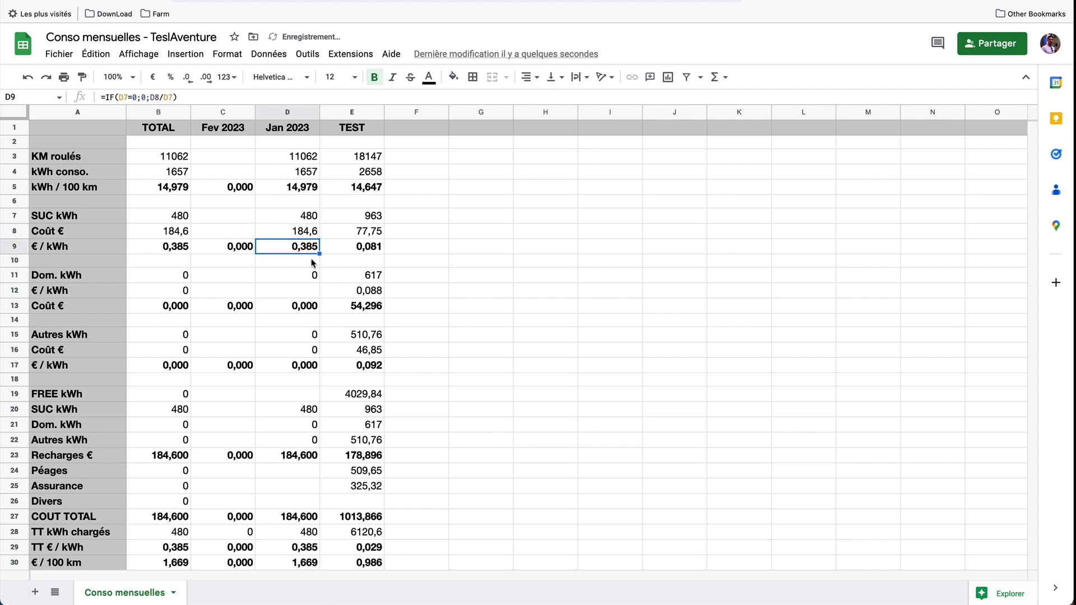
Look up the SURVIVOR other-charging figures in Numbers and enter Autres kWh 357,18 and its Coût € 73,49 under Jan 2023 in Google Sheets.
{"action": "key", "text": "super+Tab"}
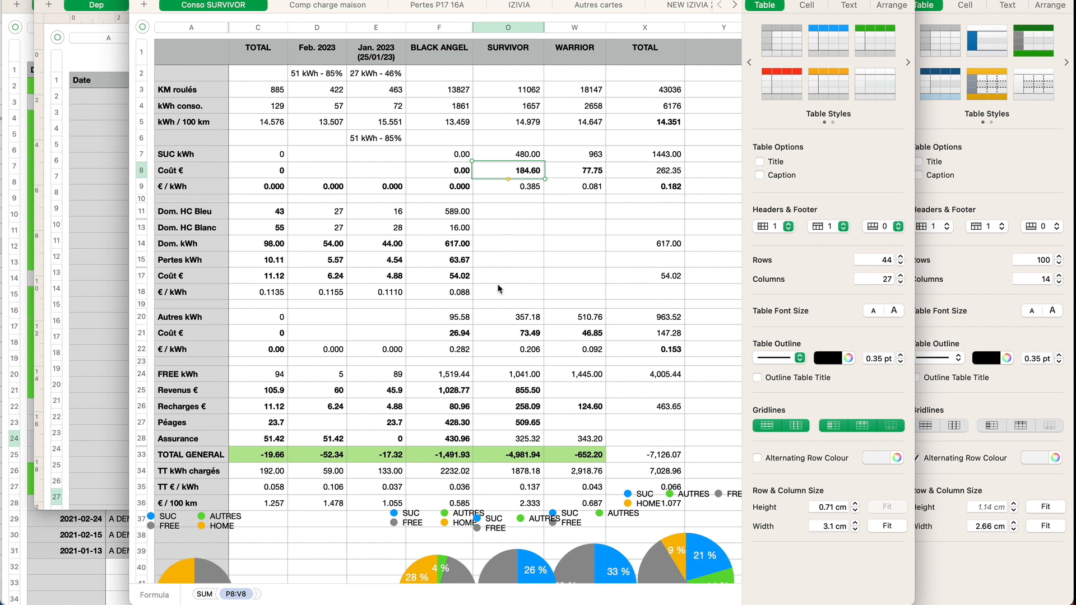
{"action": "left_click", "coordinate": [495, 318]}
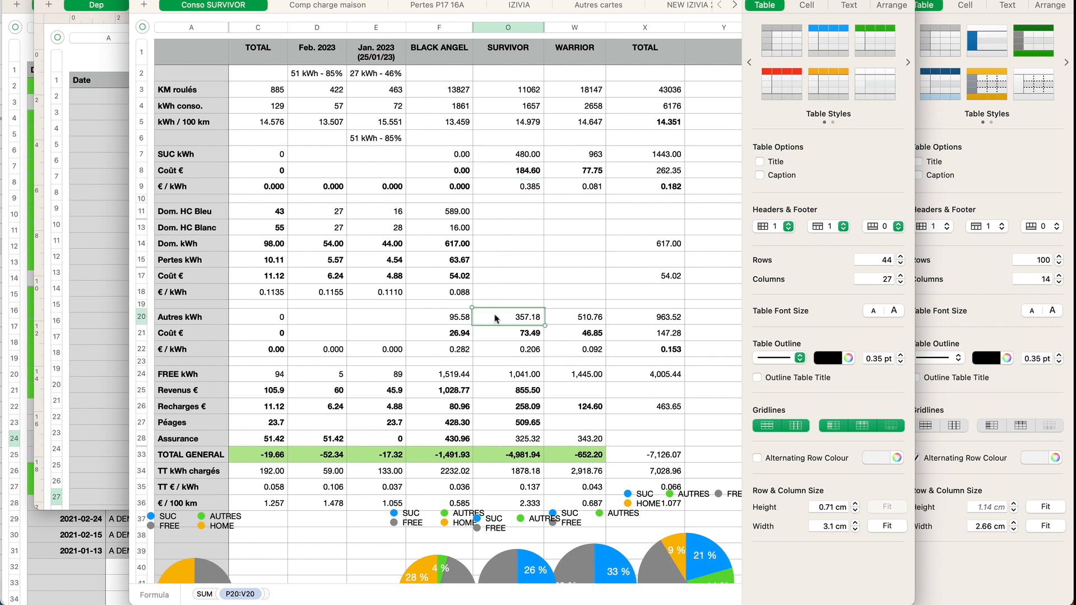
{"action": "key", "text": "super+Tab"}
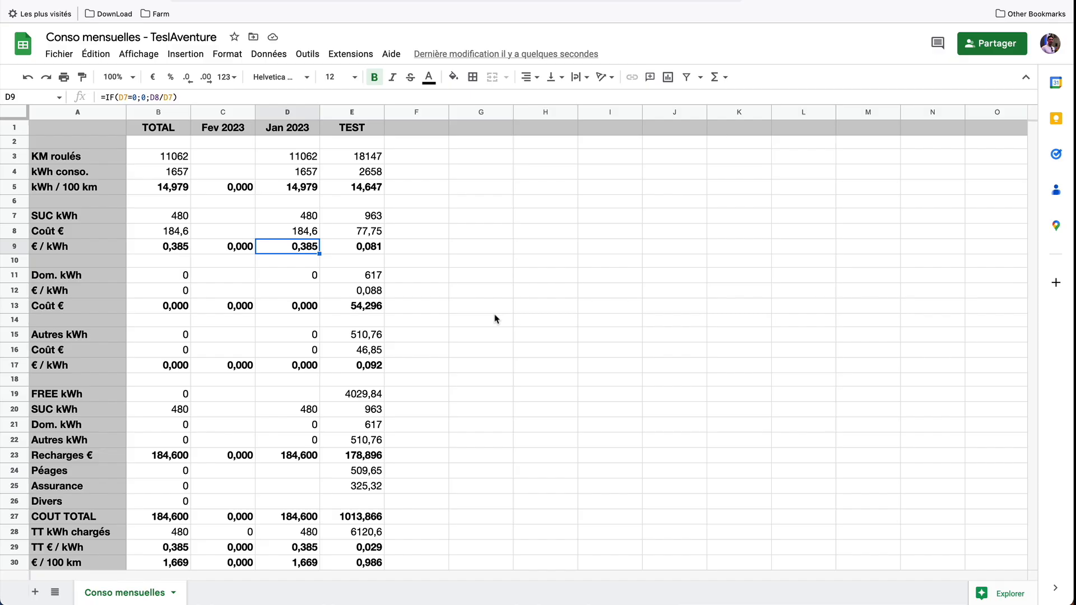
{"action": "left_click", "coordinate": [287, 335]}
{"action": "type", "text": "357,18"}
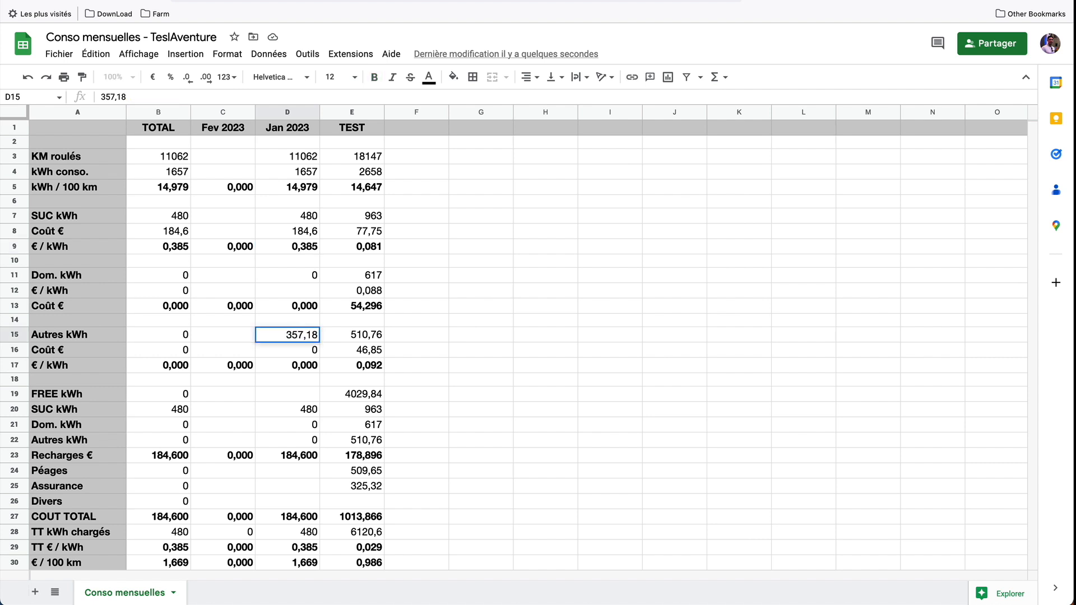
{"action": "key", "text": "Return"}
{"action": "type", "text": "73,"}
{"action": "type", "text": "49"}
{"action": "key", "text": "Return"}
Check the SURVIVOR free charging figure in Numbers and enter FREE kWh 1041 under Jan 2023 in Google Sheets.
{"action": "key", "text": "super+Tab"}
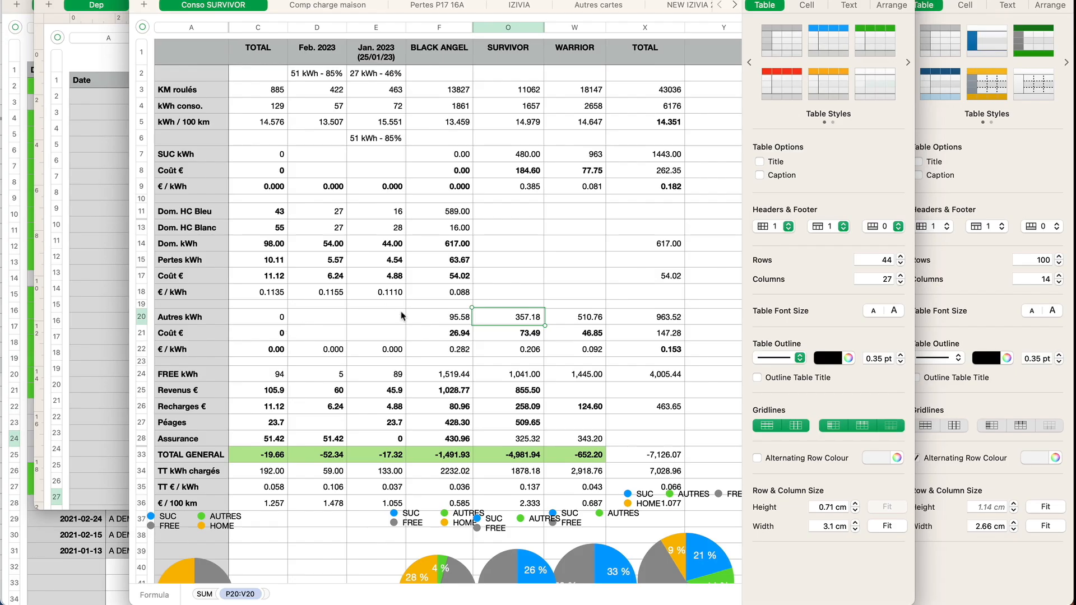
{"action": "key", "text": "super+Tab"}
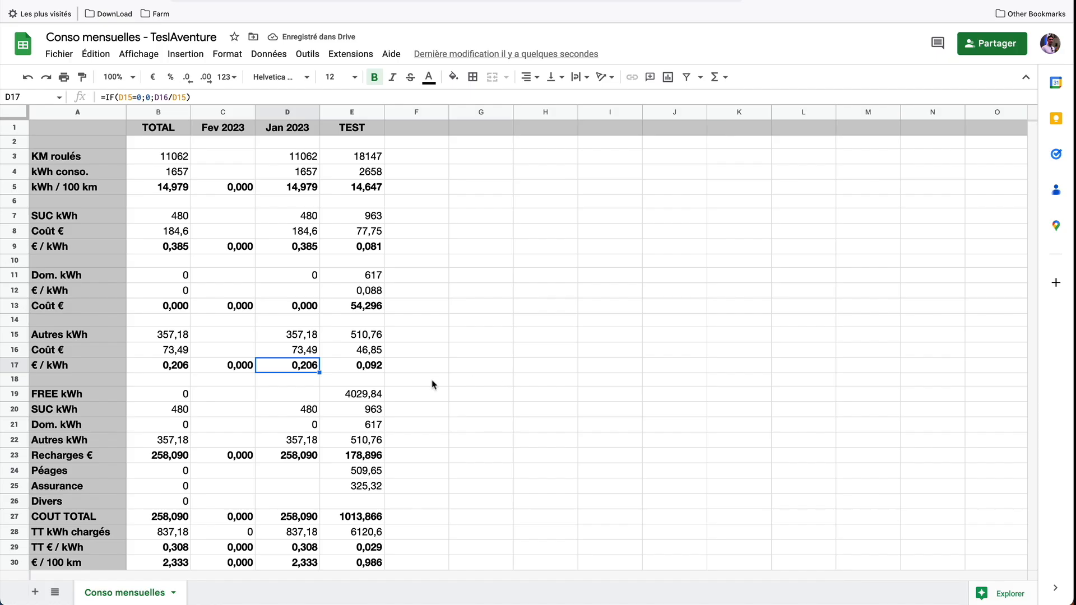
{"action": "left_click", "coordinate": [291, 395]}
{"action": "type", "text": "1041"}
{"action": "key", "text": "Return"}
{"action": "key", "text": "Down"}
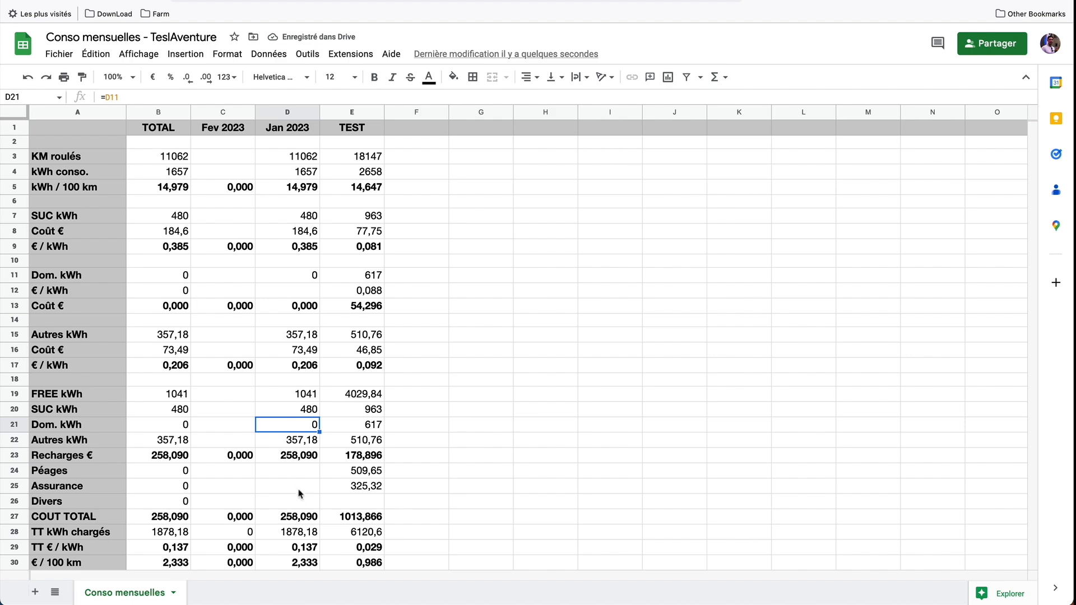
Check the SURVIVOR toll amount in Numbers and enter Péages 509,65 under Jan 2023 in Google Sheets.
{"action": "key", "text": "super+Tab"}
{"action": "key", "text": "super+Tab"}
{"action": "left_click", "coordinate": [301, 477]}
{"action": "type", "text": "5"}
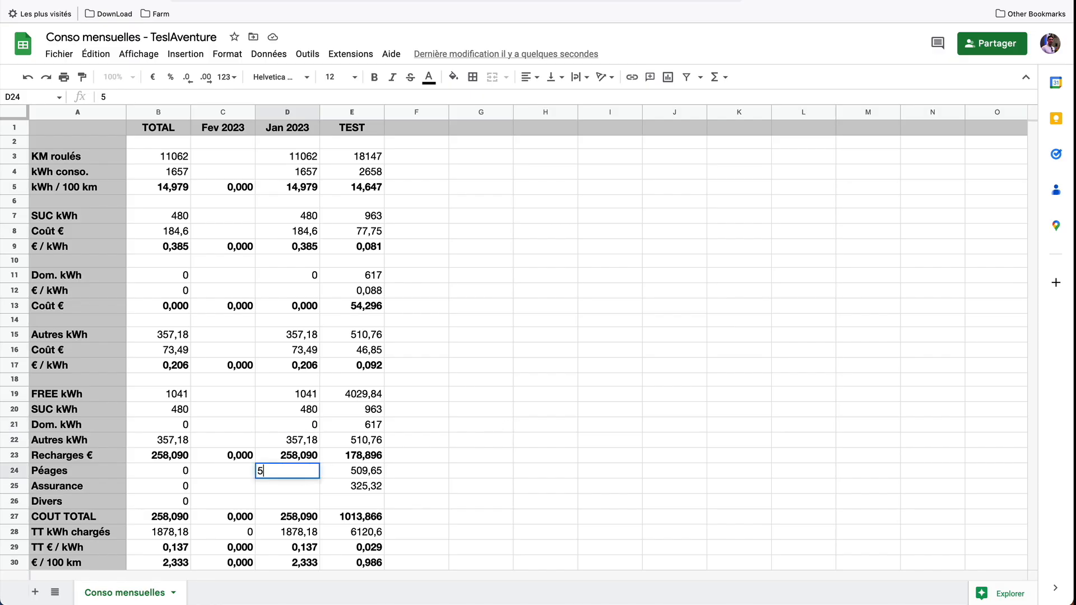
{"action": "type", "text": "09,65"}
{"action": "key", "text": "Return"}
Check the SURVIVOR insurance amount in Numbers and enter Assurance 325,32 under Jan 2023 in Google Sheets.
{"action": "key", "text": "super+Tab"}
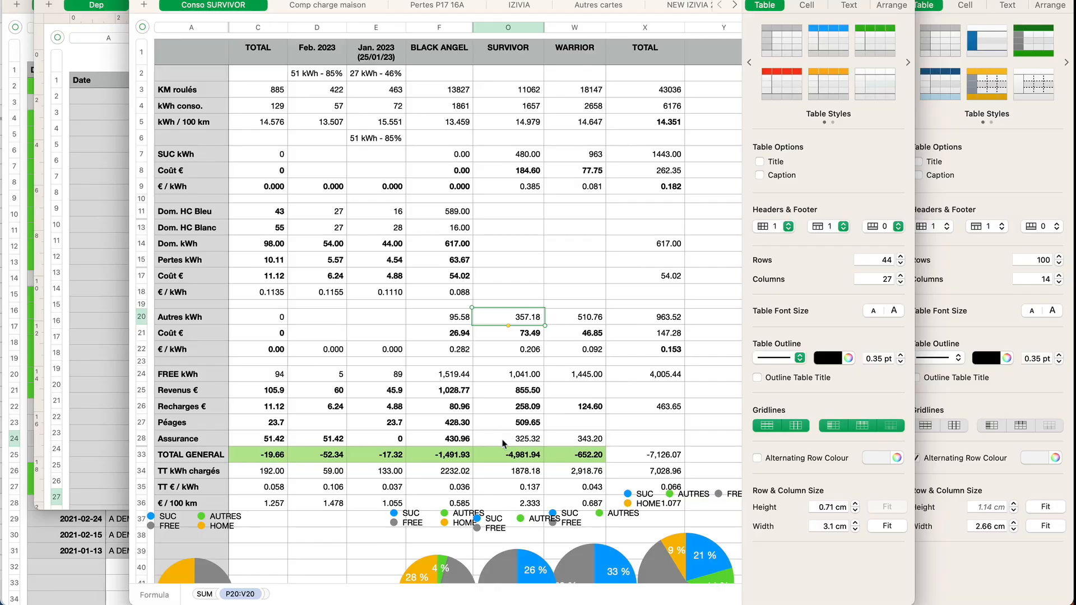
{"action": "key", "text": "super+Tab"}
{"action": "type", "text": "325,32"}
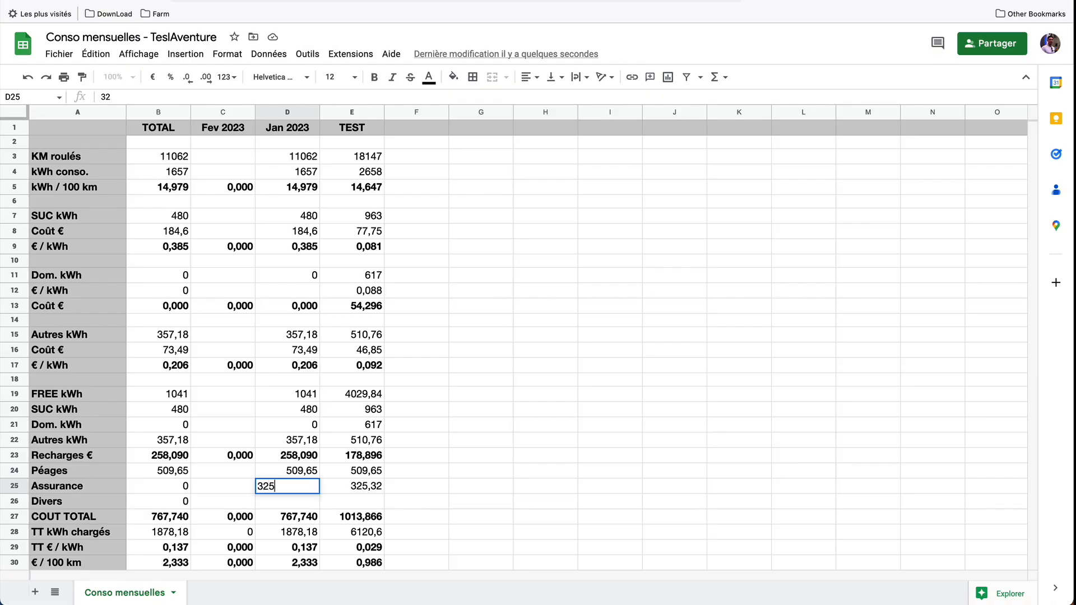
Compare the calculated total charged kWh, € / kWh and € / 100 km for Jan 2023 with the SURVIVOR column in Numbers.
{"action": "key", "text": "super+Tab"}
{"action": "left_click", "coordinate": [507, 432]}
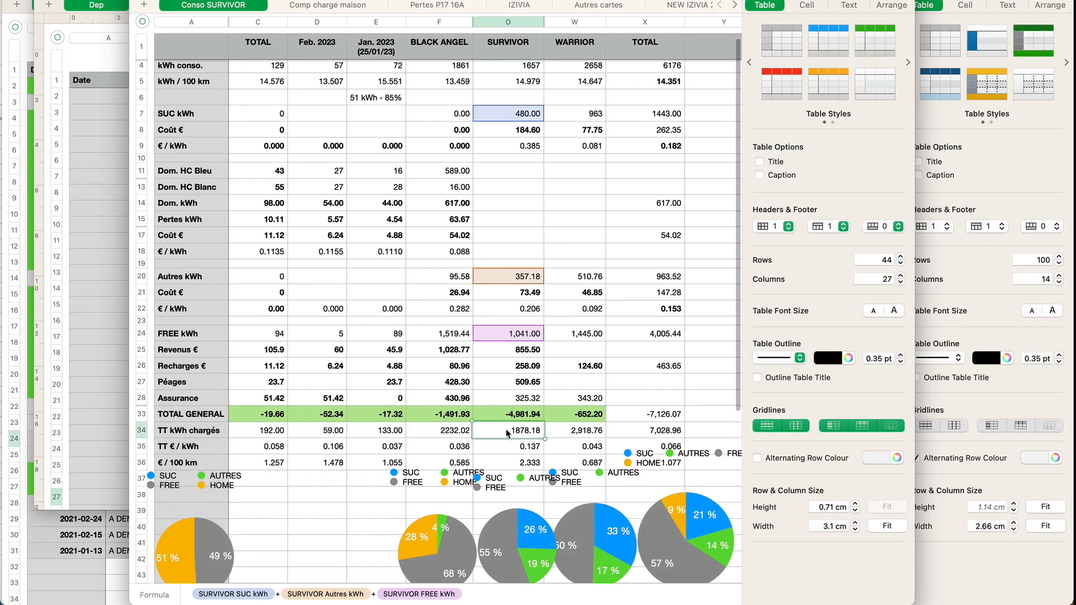
{"action": "scroll", "coordinate": [507, 433], "scroll_direction": "down", "scroll_amount": 1}
{"action": "key", "text": "super+Tab"}
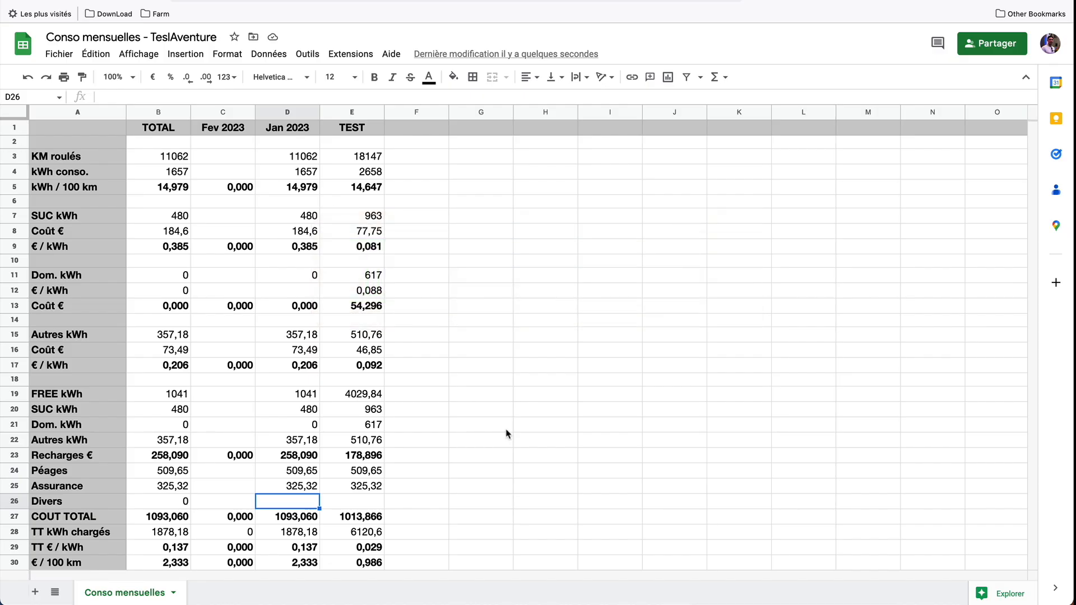
{"action": "left_click", "coordinate": [291, 529]}
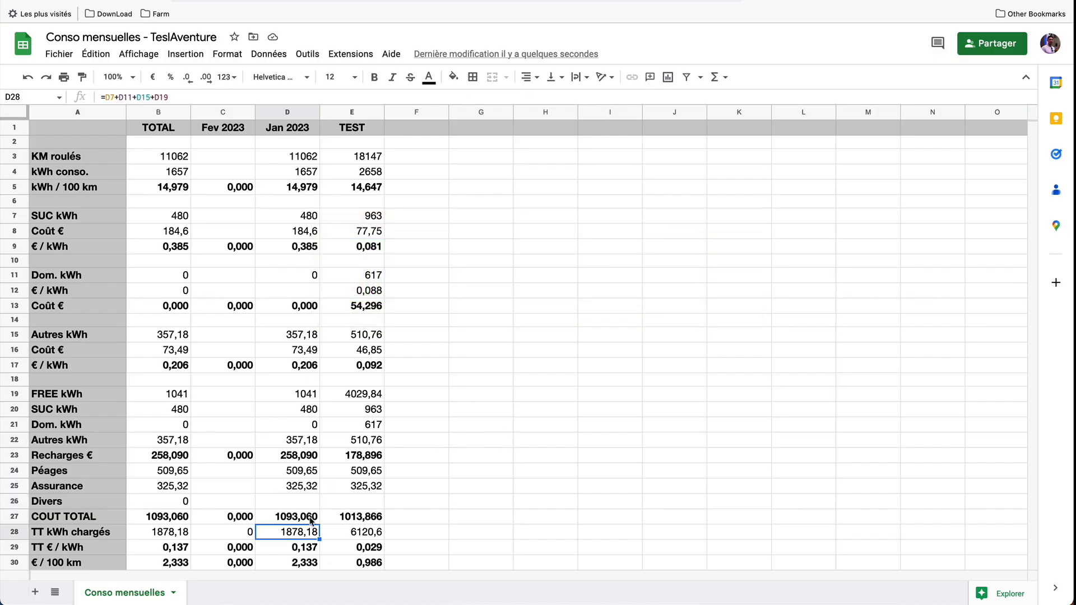
{"action": "scroll", "coordinate": [332, 508], "scroll_direction": "down", "scroll_amount": 1}
{"action": "left_click", "coordinate": [289, 535]}
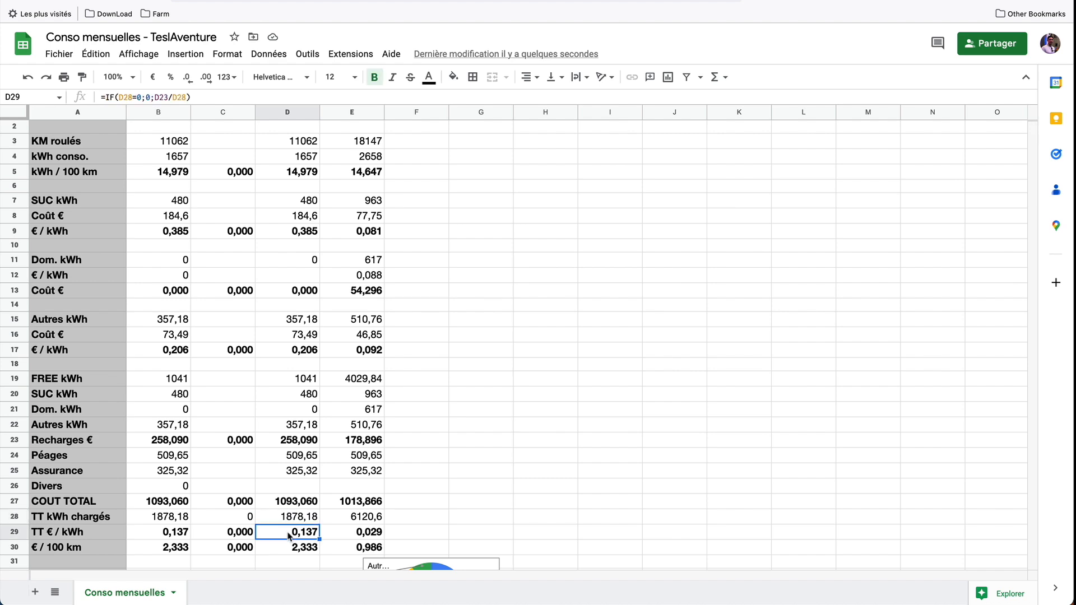
{"action": "key", "text": "super+Tab"}
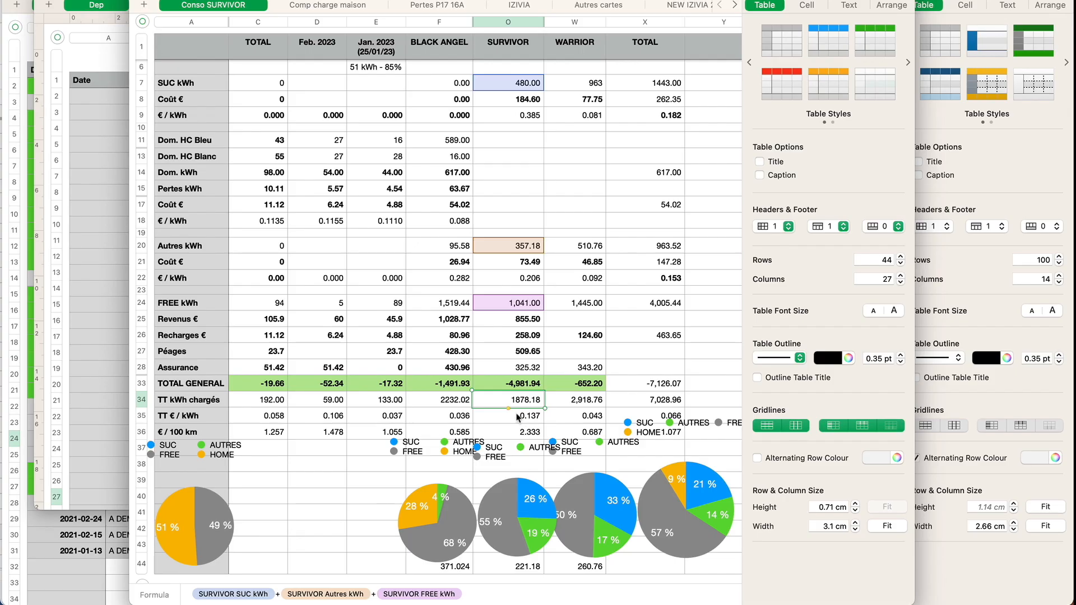
{"action": "left_click", "coordinate": [512, 443]}
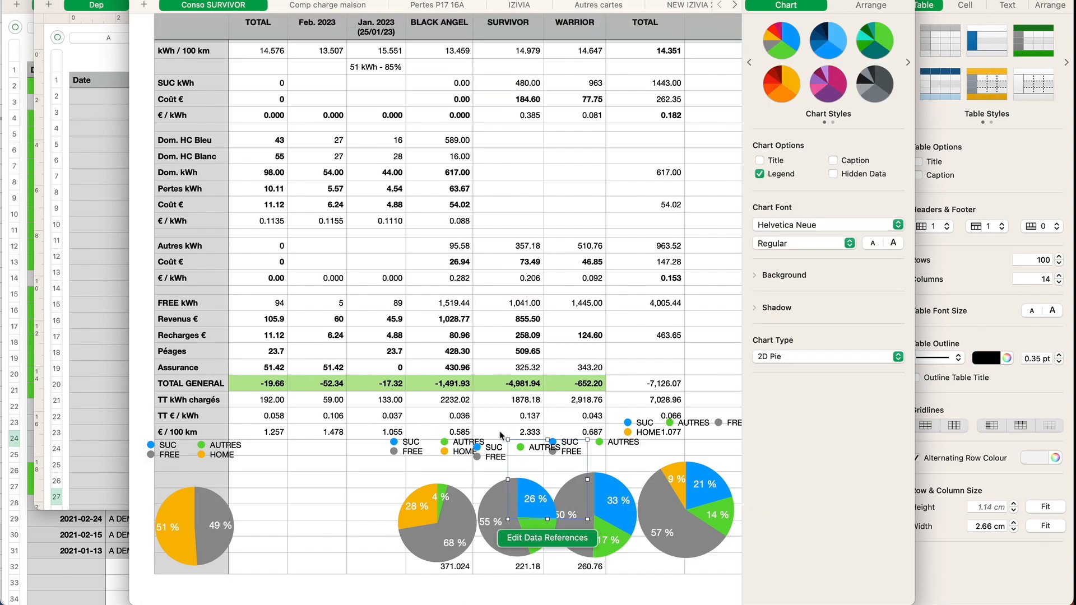
Compare the Jan 2023 charging pie chart below the Google Sheets table with the SURVIVOR pie chart in Numbers.
{"action": "key", "text": "super+Tab"}
{"action": "scroll", "coordinate": [295, 537], "scroll_direction": "down", "scroll_amount": 5}
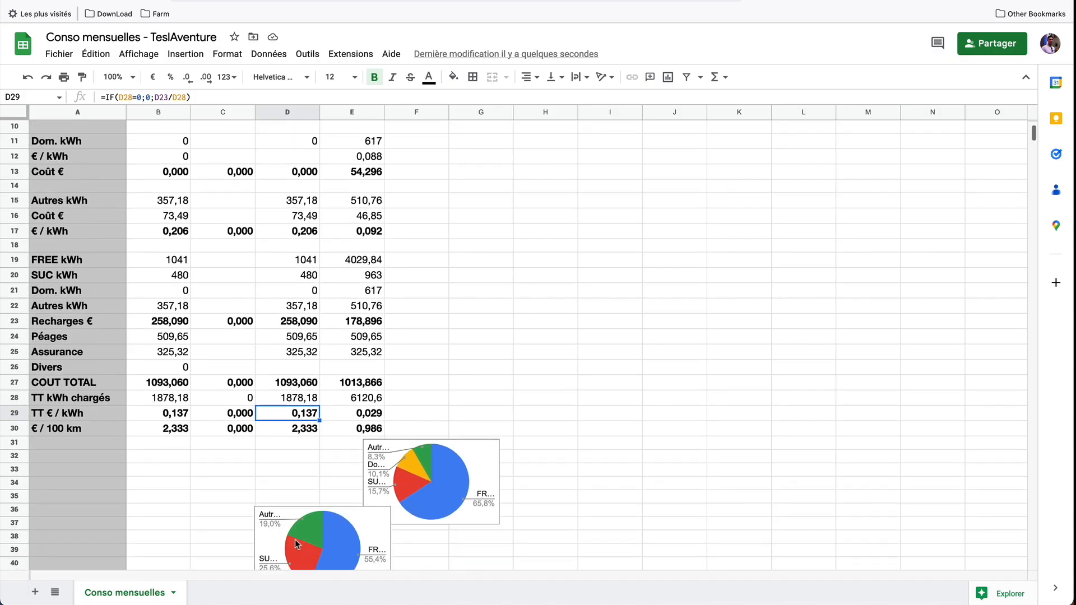
{"action": "scroll", "coordinate": [286, 514], "scroll_direction": "down", "scroll_amount": 1}
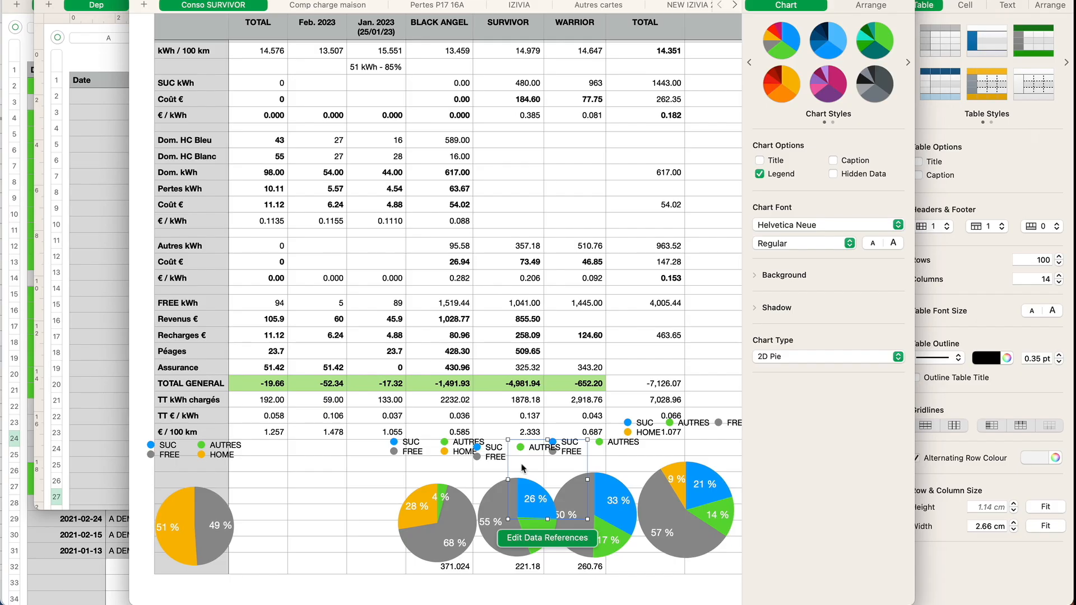
{"action": "left_click", "coordinate": [506, 511]}
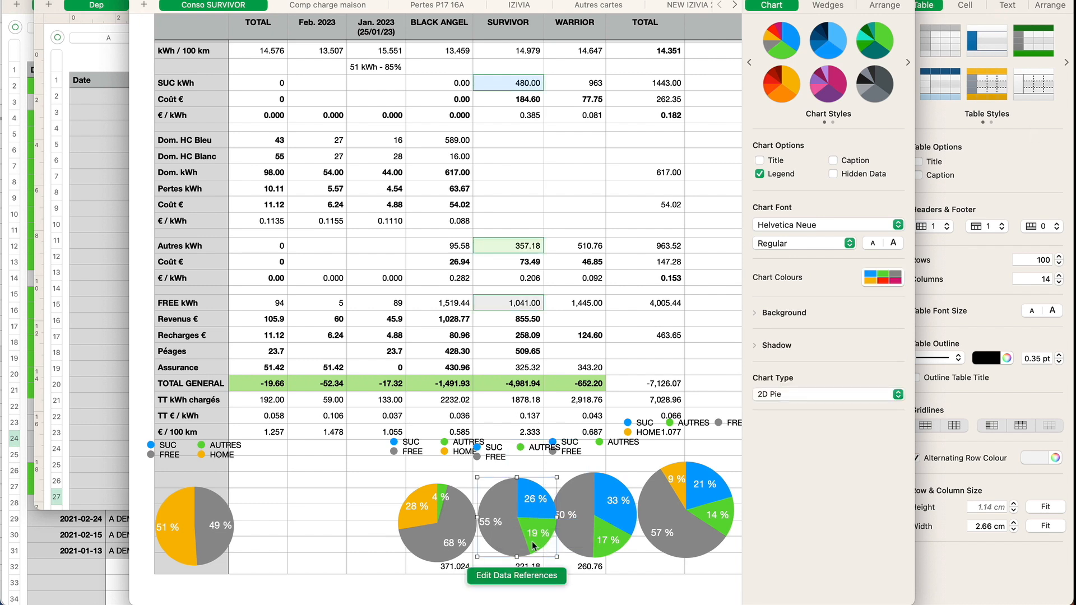
Check the BLACK ANGEL home charging figures in Numbers and enter Dom. kWh 617 and € / kWh 54,02 under Jan 2023 in Google Sheets.
{"action": "scroll", "coordinate": [532, 542], "scroll_direction": "up", "scroll_amount": 3}
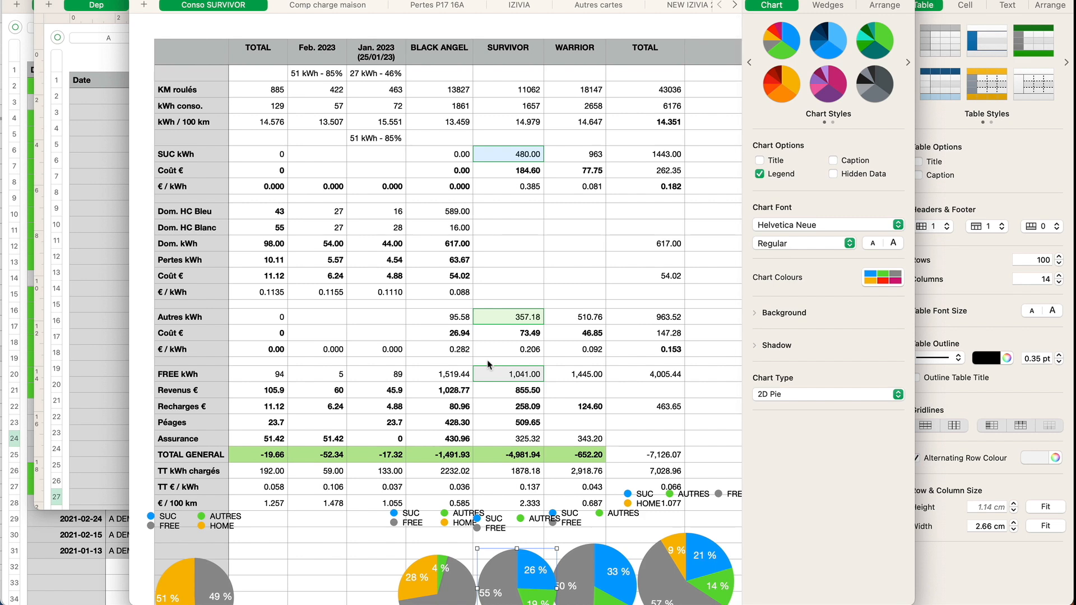
{"action": "left_click", "coordinate": [433, 212]}
{"action": "left_click", "coordinate": [444, 247]}
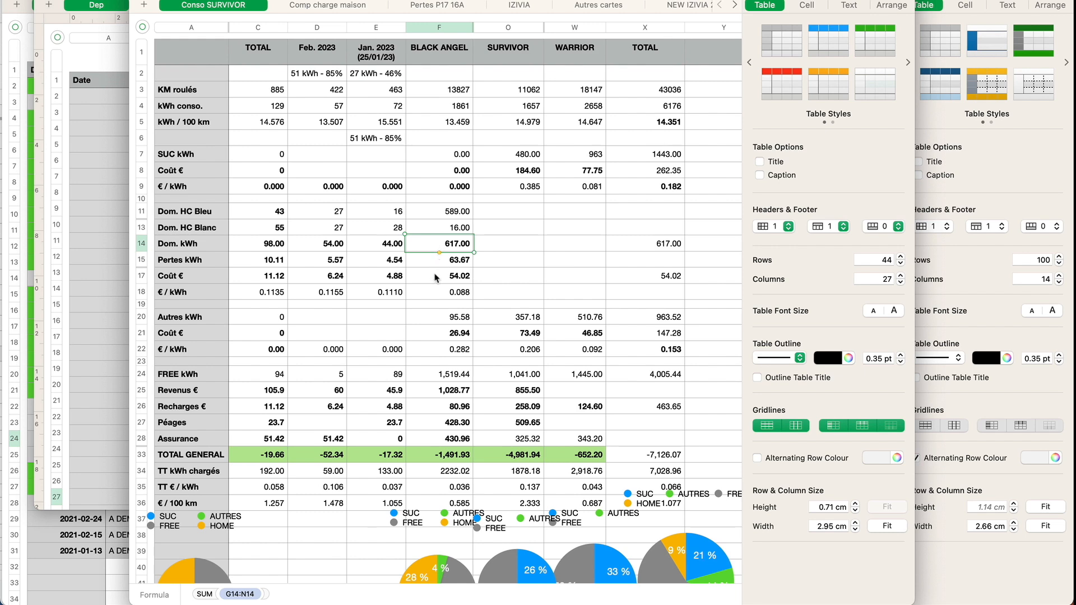
{"action": "key", "text": "super+Tab"}
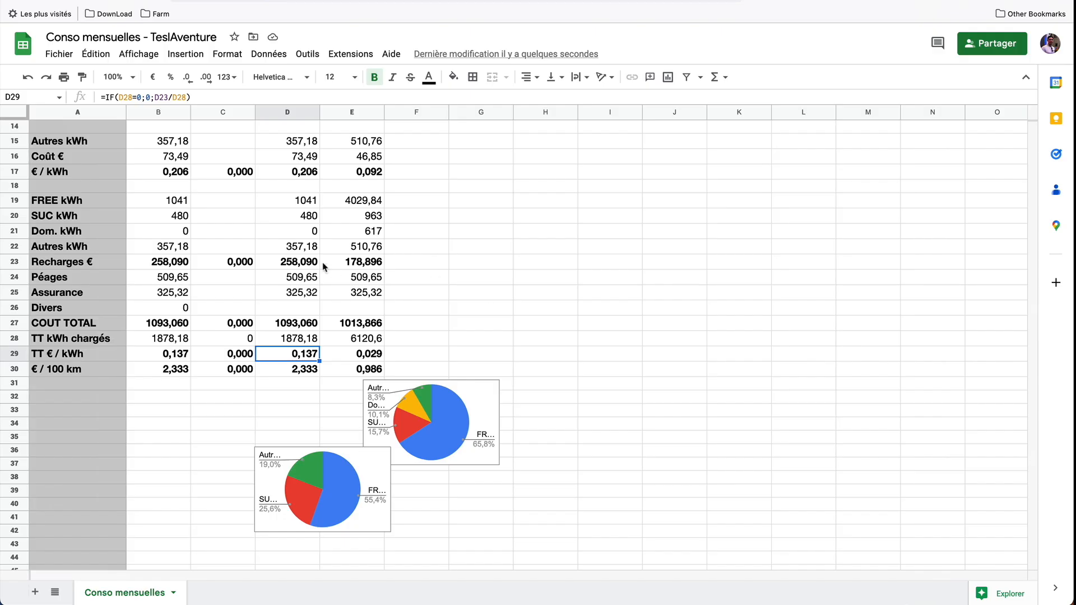
{"action": "scroll", "coordinate": [323, 267], "scroll_direction": "up", "scroll_amount": 4}
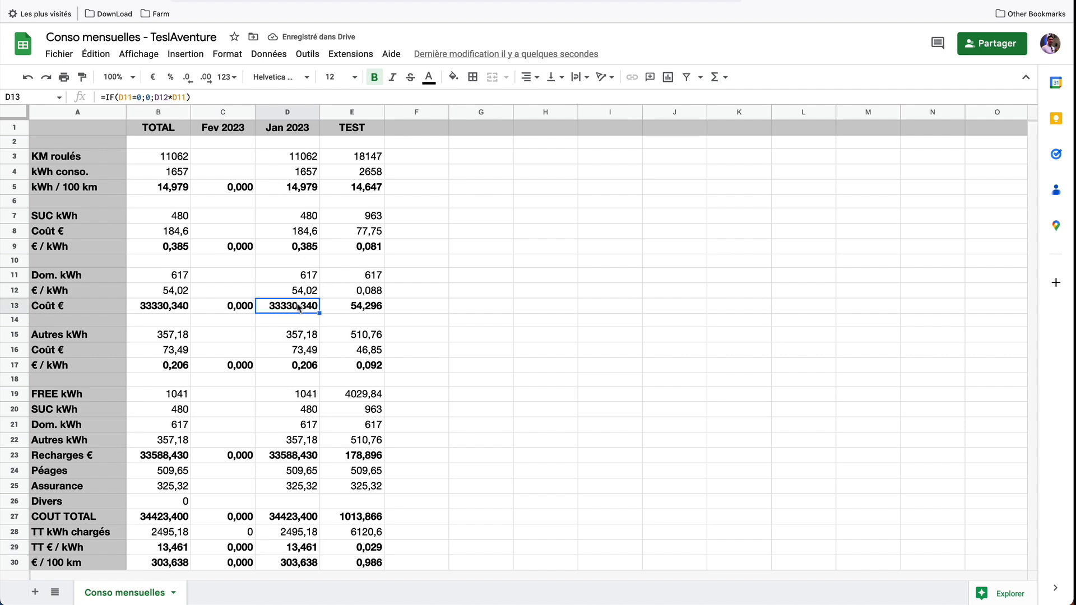
Set the Jan 2023 home charging € / kWh to 0,088 and check the recalculated costs and the pie chart.
{"action": "left_click", "coordinate": [285, 295]}
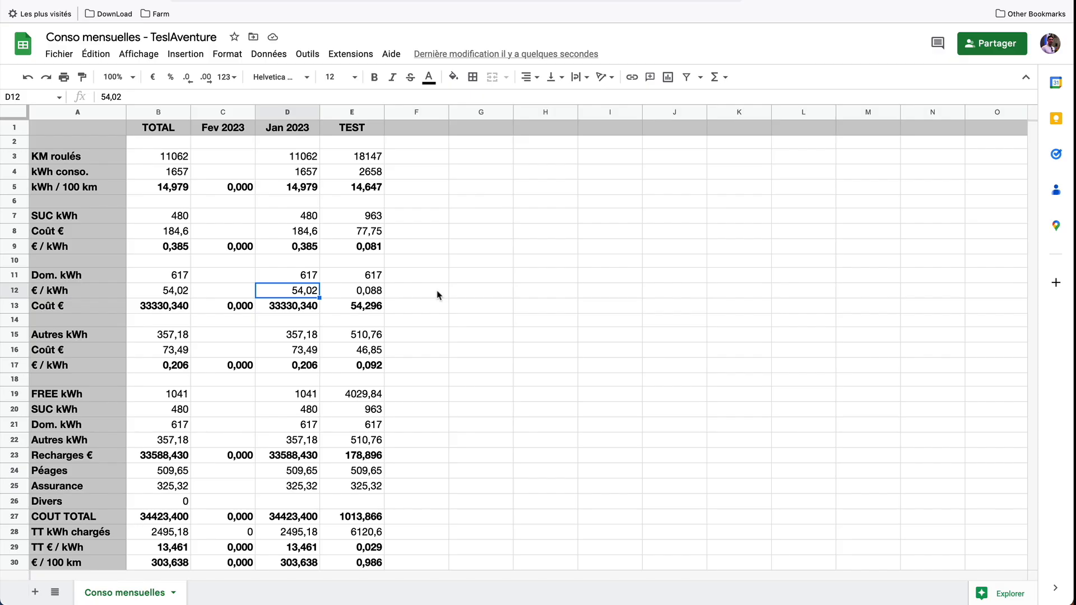
{"action": "type", "text": "0,088"}
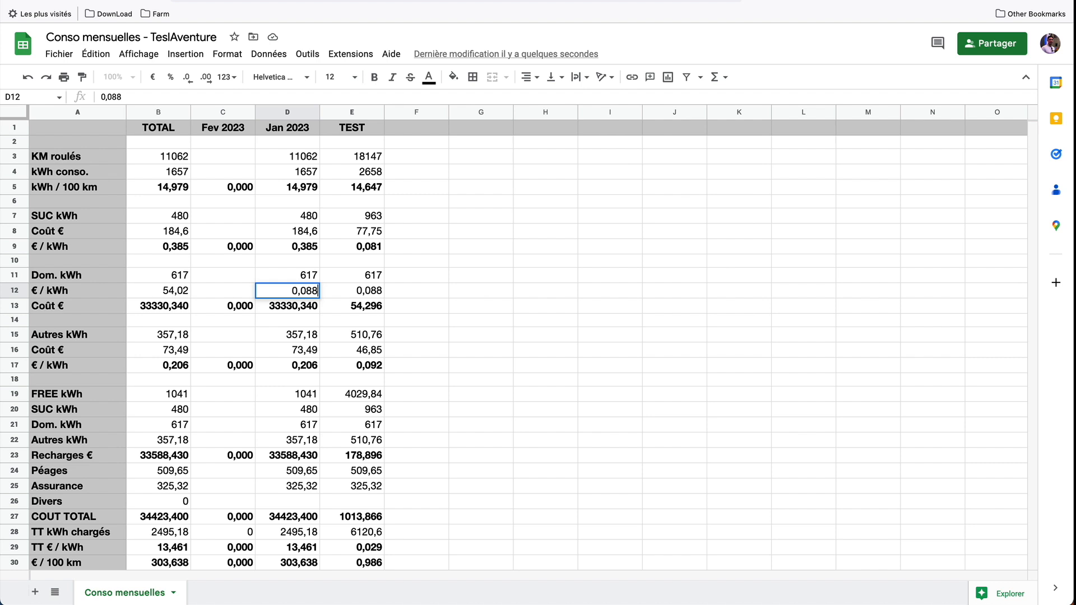
{"action": "key", "text": "Return"}
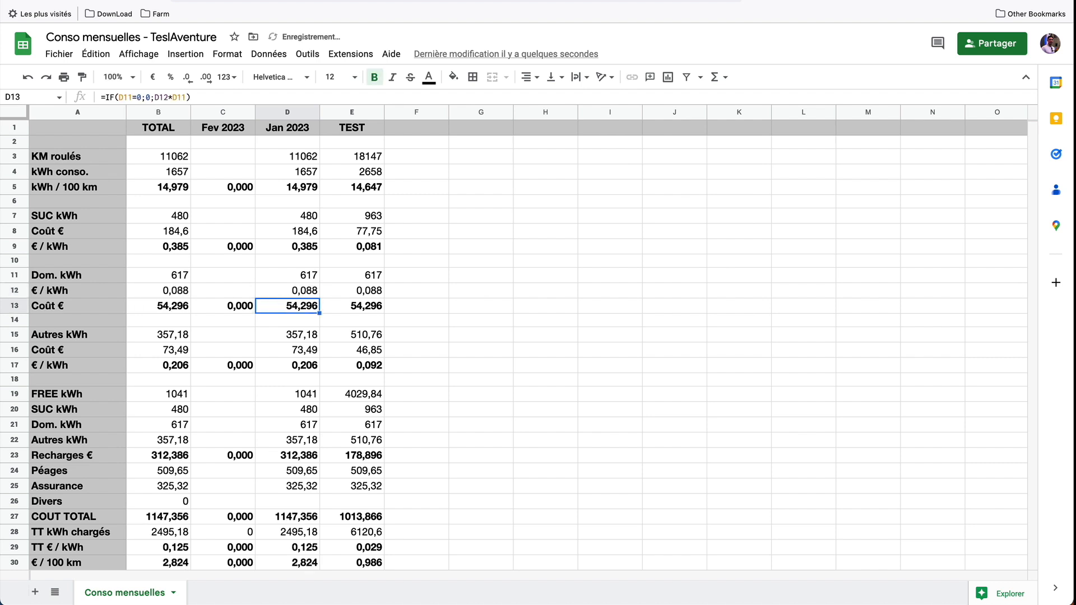
{"action": "left_click", "coordinate": [293, 289]}
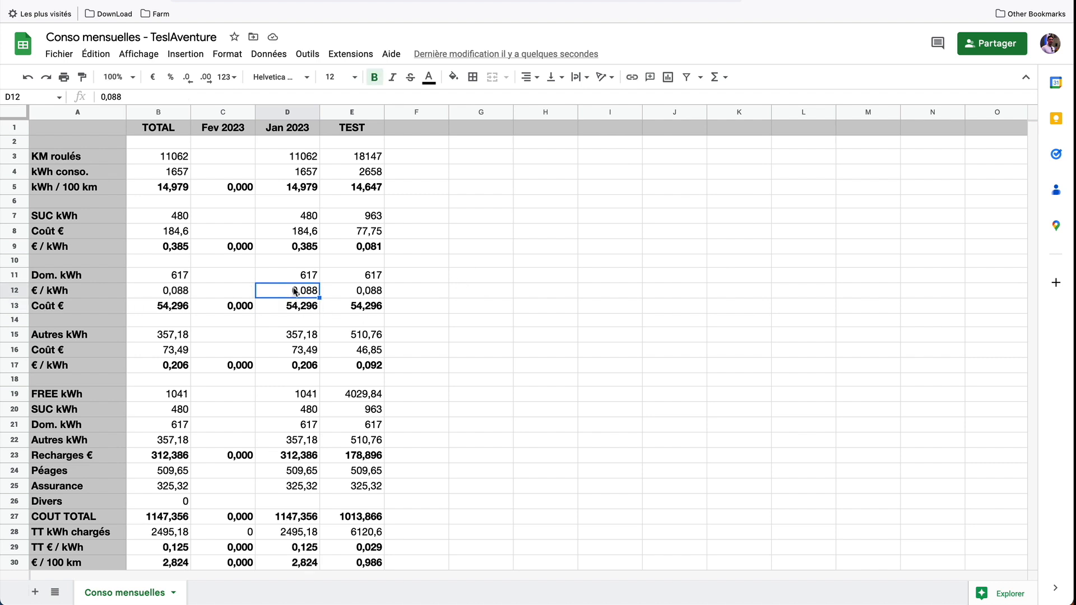
{"action": "scroll", "coordinate": [304, 520], "scroll_direction": "down", "scroll_amount": 5}
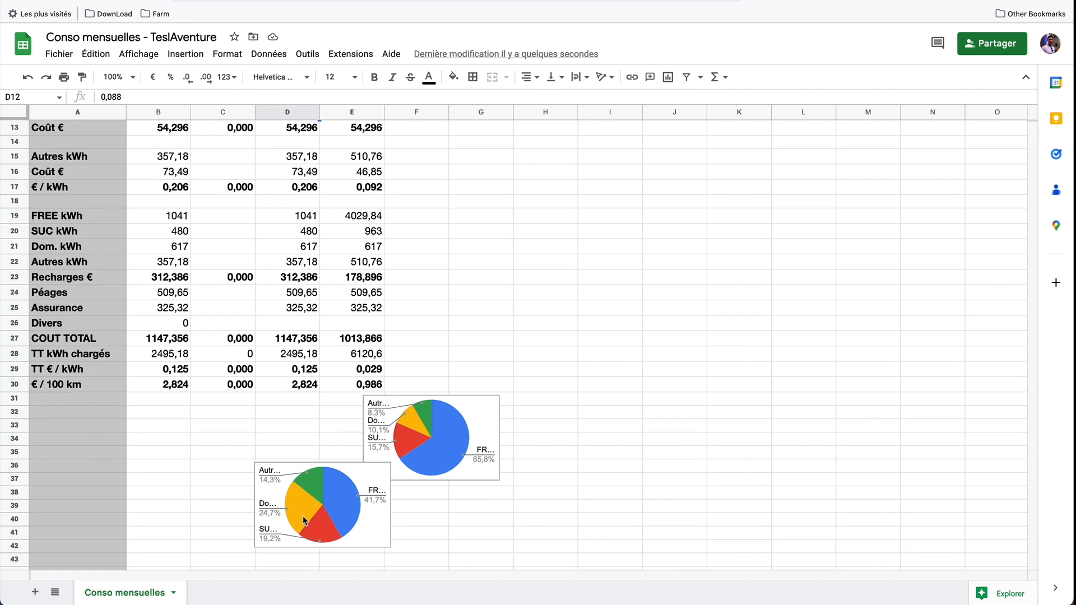
{"action": "scroll", "coordinate": [228, 165], "scroll_direction": "up", "scroll_amount": 5}
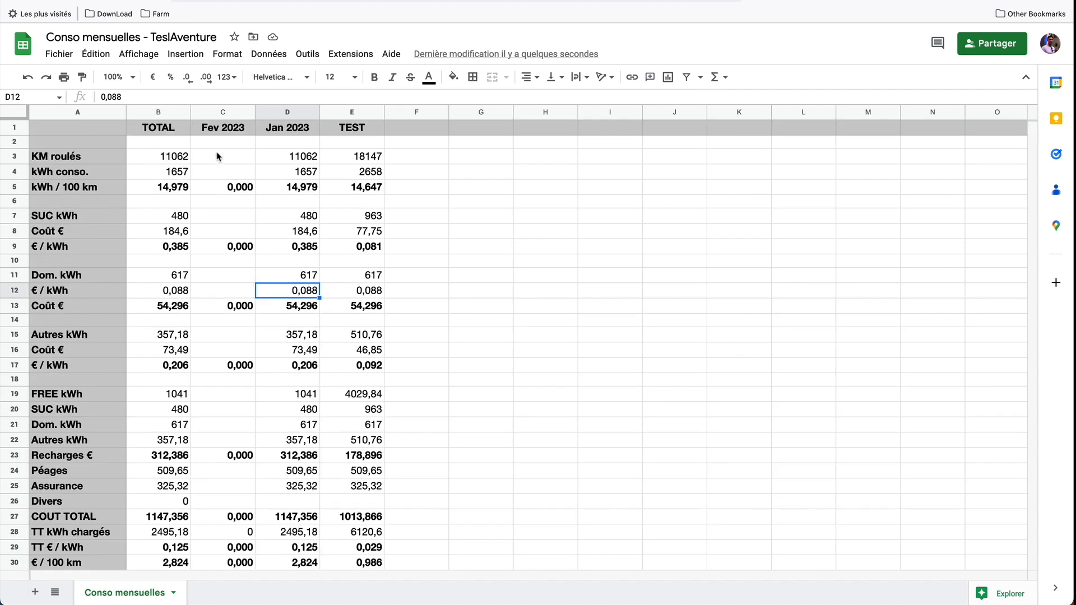
Look up the Feb. 2023 driving figures in Numbers and enter KM roulés 422 and kWh conso. 57 under Fev 2023 in Google Sheets.
{"action": "left_click", "coordinate": [220, 157]}
{"action": "key", "text": "super+Tab"}
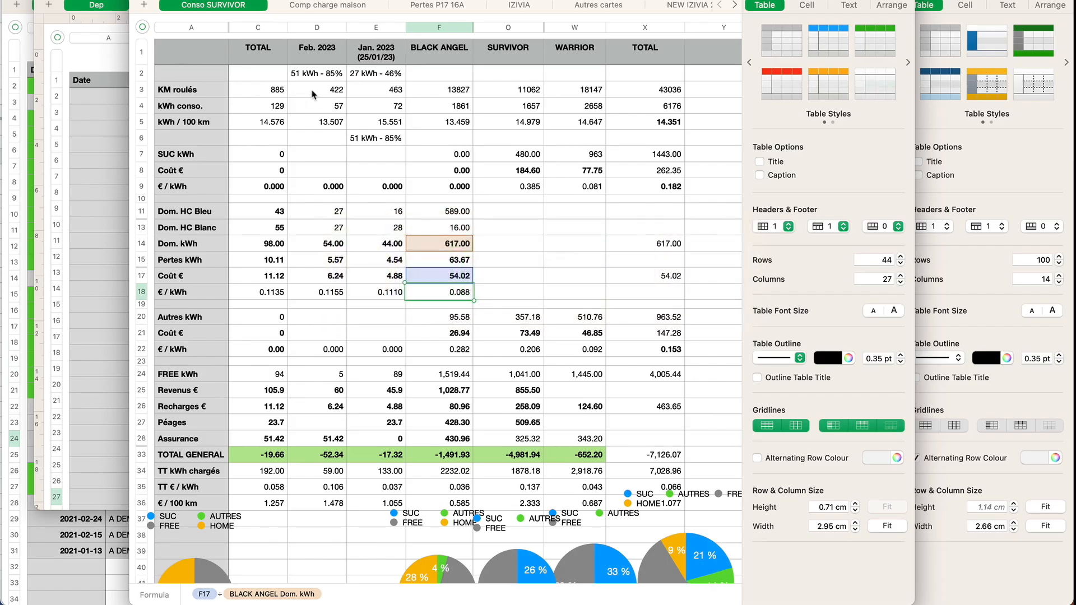
{"action": "left_click", "coordinate": [312, 94]}
{"action": "key", "text": "super+Tab"}
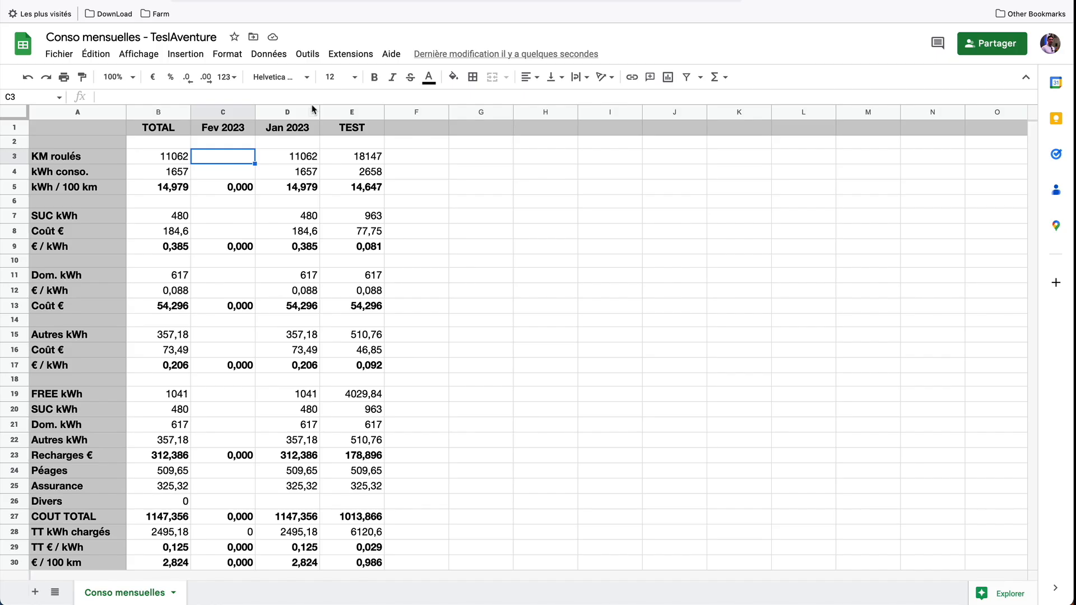
{"action": "type", "text": "422"}
{"action": "key", "text": "Return"}
{"action": "type", "text": "57"}
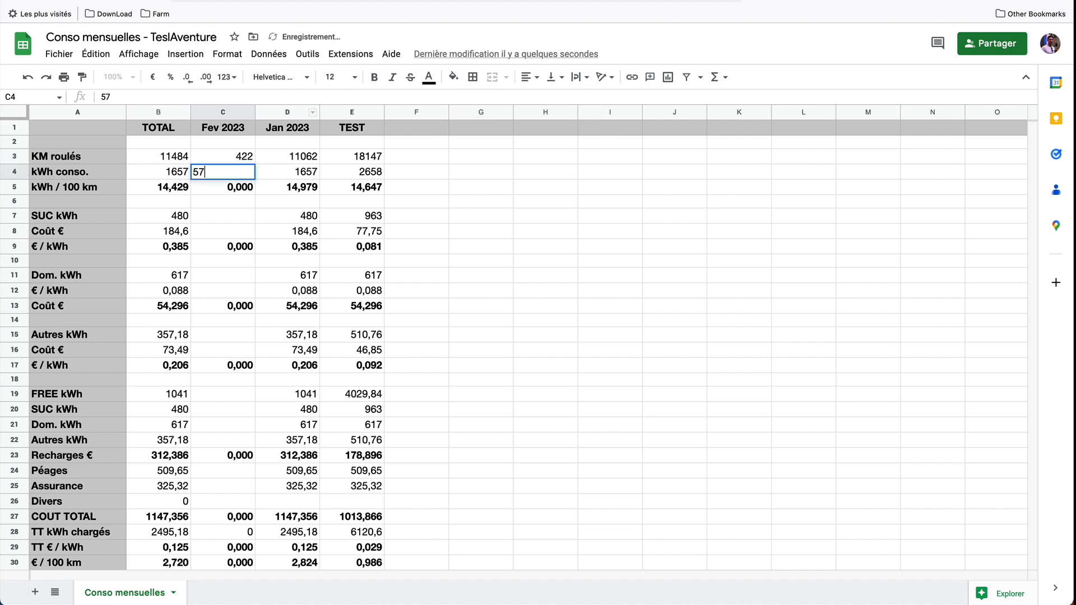
{"action": "key", "text": "Return"}
{"action": "key", "text": "Down"}
{"action": "key", "text": "Down"}
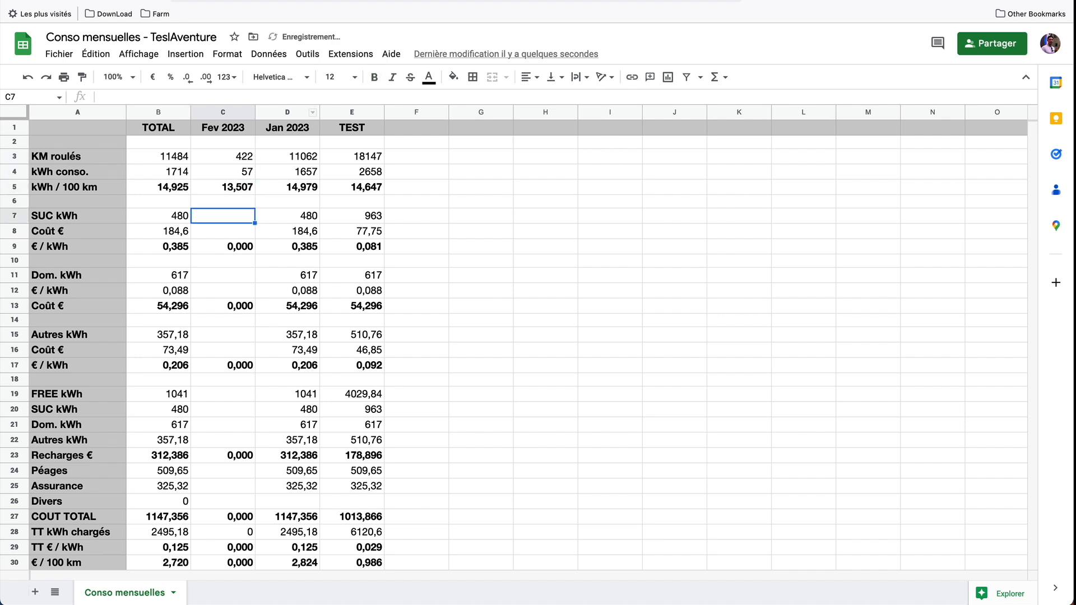
Look up Feb. 2023 home charging in Numbers and enter Dom. kWh 54 and € / kWh 0,1155 under Fev 2023 in Google Sheets.
{"action": "key", "text": "super+Tab"}
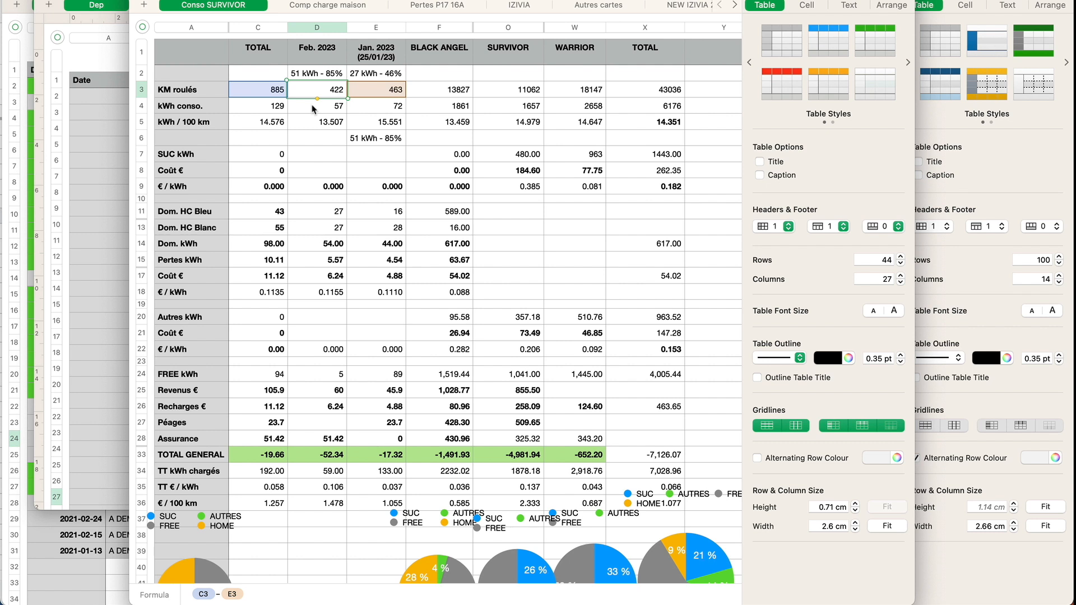
{"action": "key", "text": "super+Tab"}
{"action": "key", "text": "Down"}
{"action": "key", "text": "Down"}
{"action": "key", "text": "Down"}
{"action": "key", "text": "Down"}
{"action": "type", "text": "54"}
{"action": "key", "text": "Return"}
{"action": "type", "text": "0,1155"}
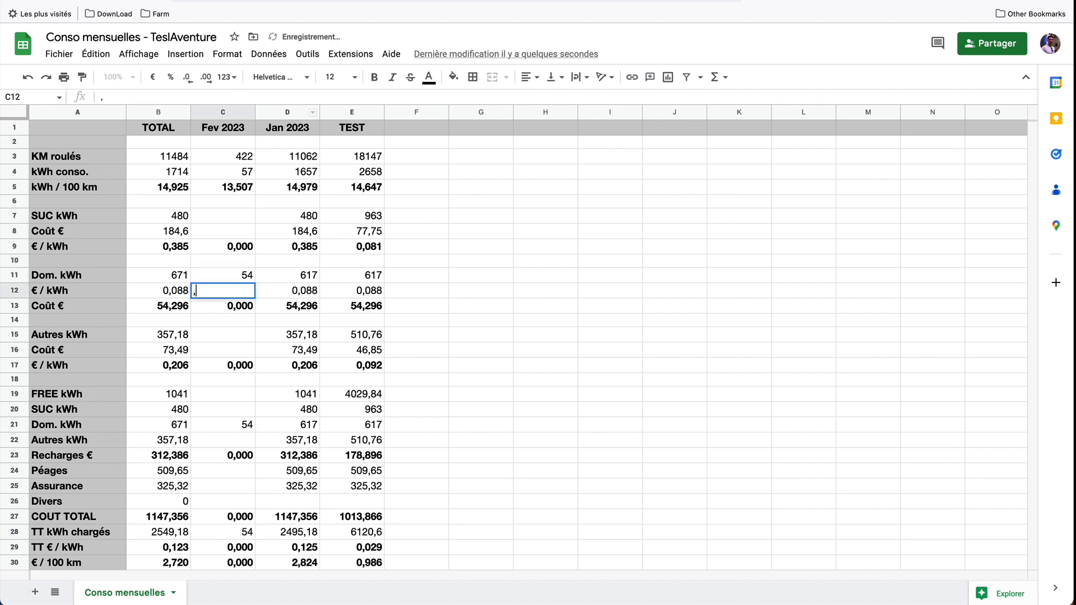
{"action": "key", "text": "Return"}
{"action": "key", "text": "Down"}
{"action": "key", "text": "Down"}
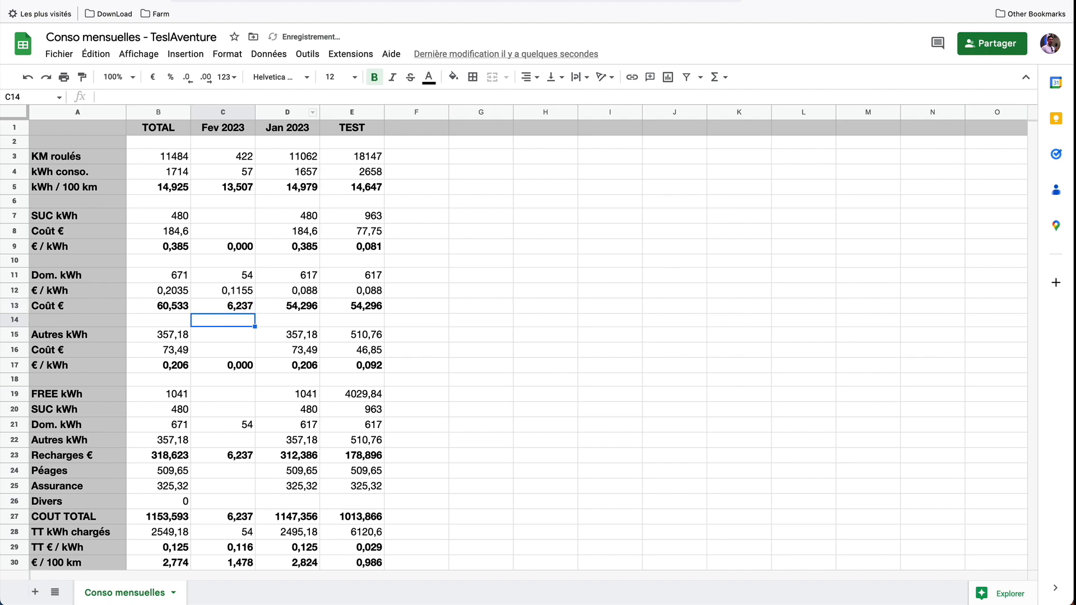
Check the Feb. 2023 free charging in Numbers and enter FREE kWh 5 under Fev 2023 in Google Sheets.
{"action": "key", "text": "super+Tab"}
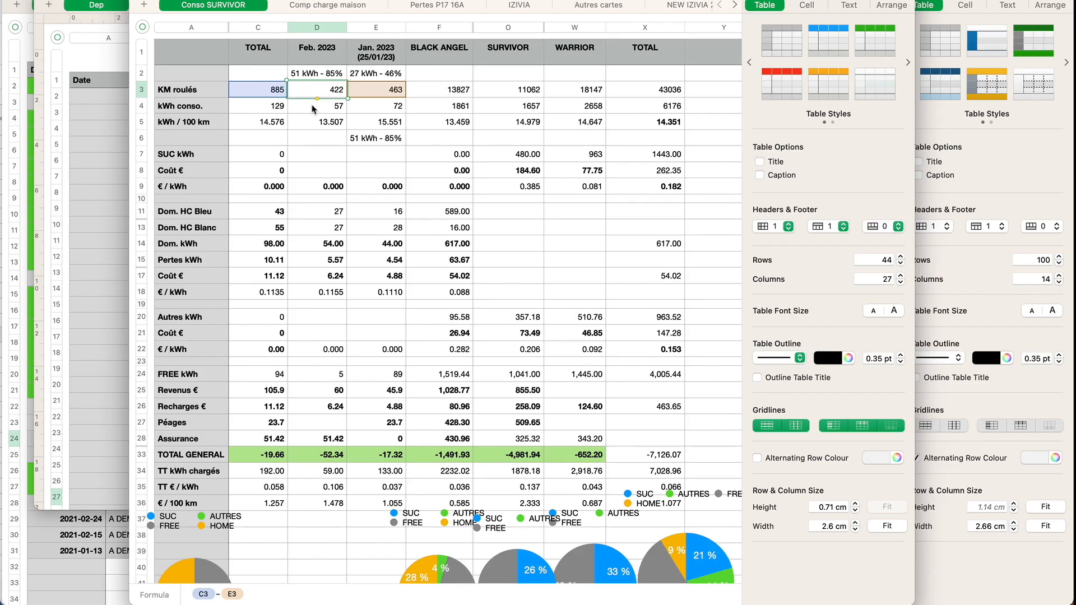
{"action": "key", "text": "super+Tab"}
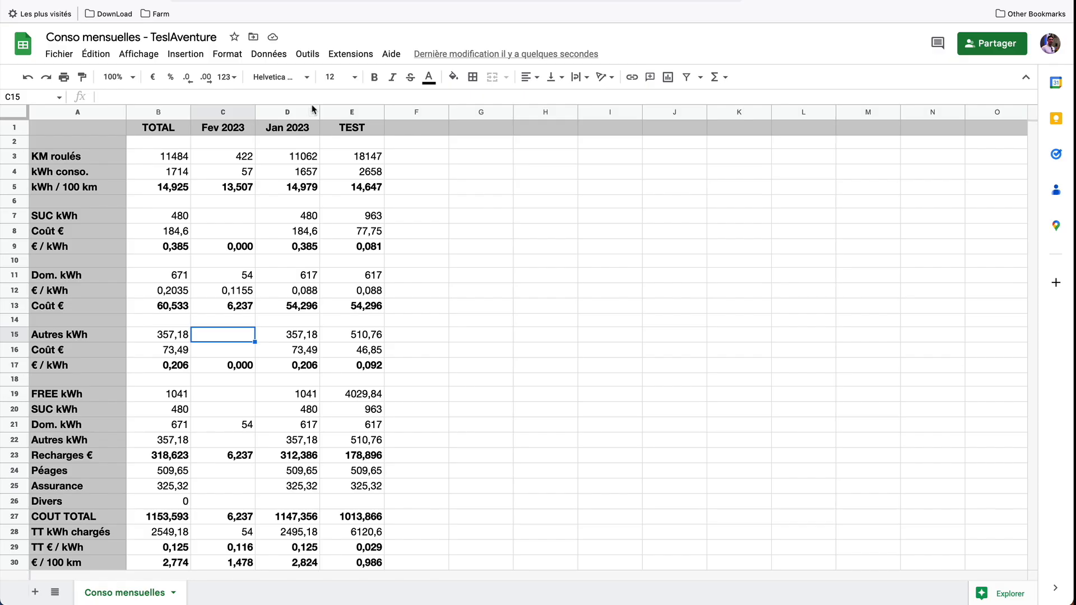
{"action": "key", "text": "Down"}
{"action": "key", "text": "Down"}
{"action": "key", "text": "Down"}
{"action": "key", "text": "Down"}
{"action": "type", "text": "5"}
{"action": "key", "text": "Return"}
Compare the Fev 2023 total charged kWh, € / kWh and € / 100 km in Google Sheets with the Feb. 2023 column in Numbers.
{"action": "key", "text": "super+Tab"}
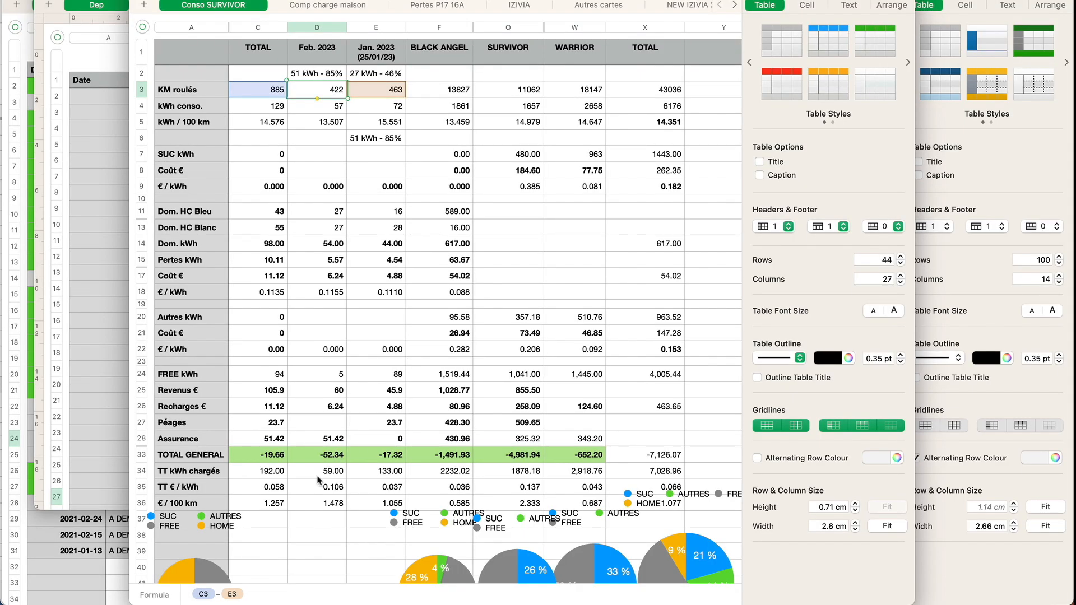
{"action": "key", "text": "super+Tab"}
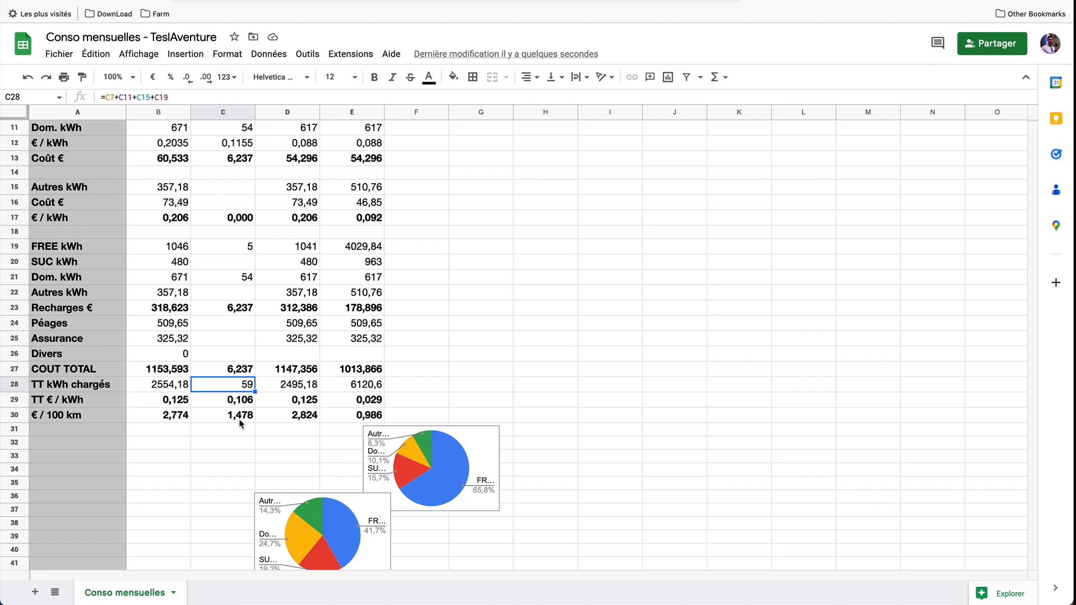
{"action": "scroll", "coordinate": [250, 424], "scroll_direction": "up", "scroll_amount": 5}
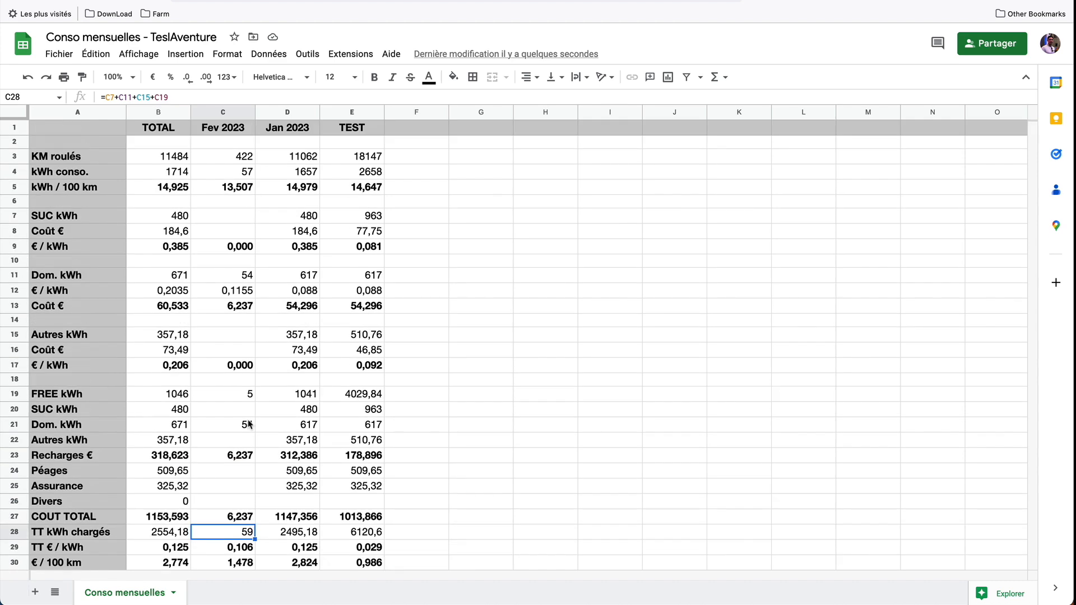
Copy the Jan 2023 charging pie chart below the table.
{"action": "scroll", "coordinate": [249, 424], "scroll_direction": "down", "scroll_amount": 7}
{"action": "left_click", "coordinate": [294, 454]}
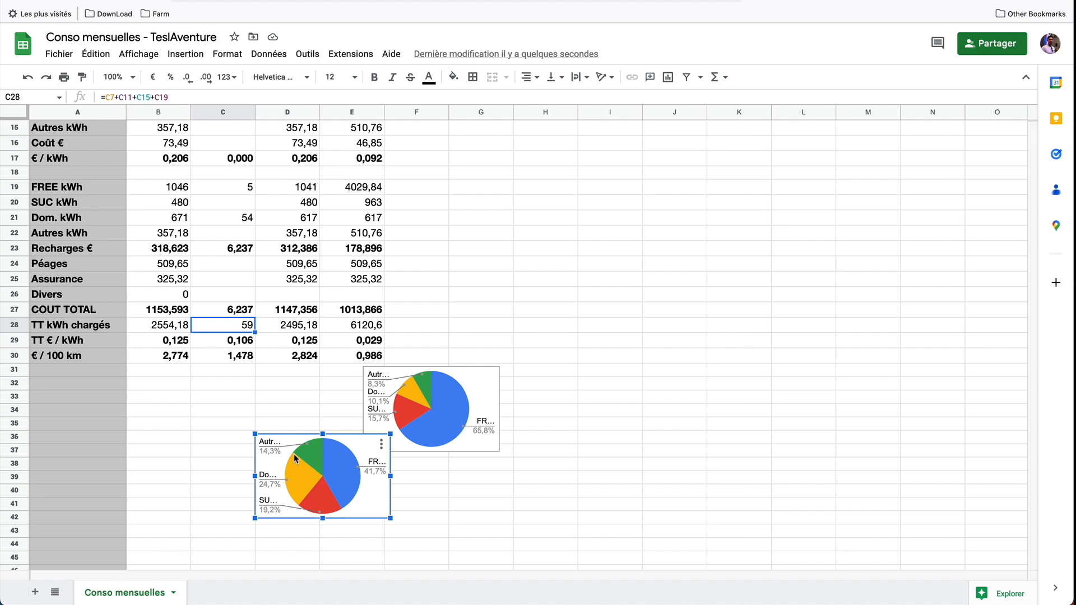
{"action": "right_click", "coordinate": [294, 454]}
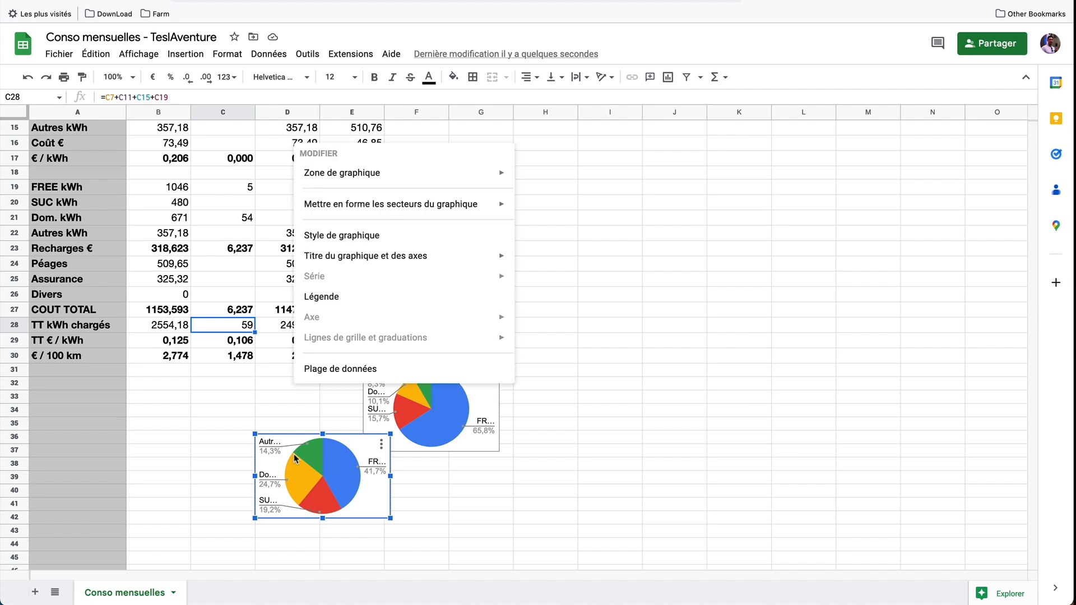
{"action": "key", "text": "Escape"}
{"action": "key", "text": "Escape"}
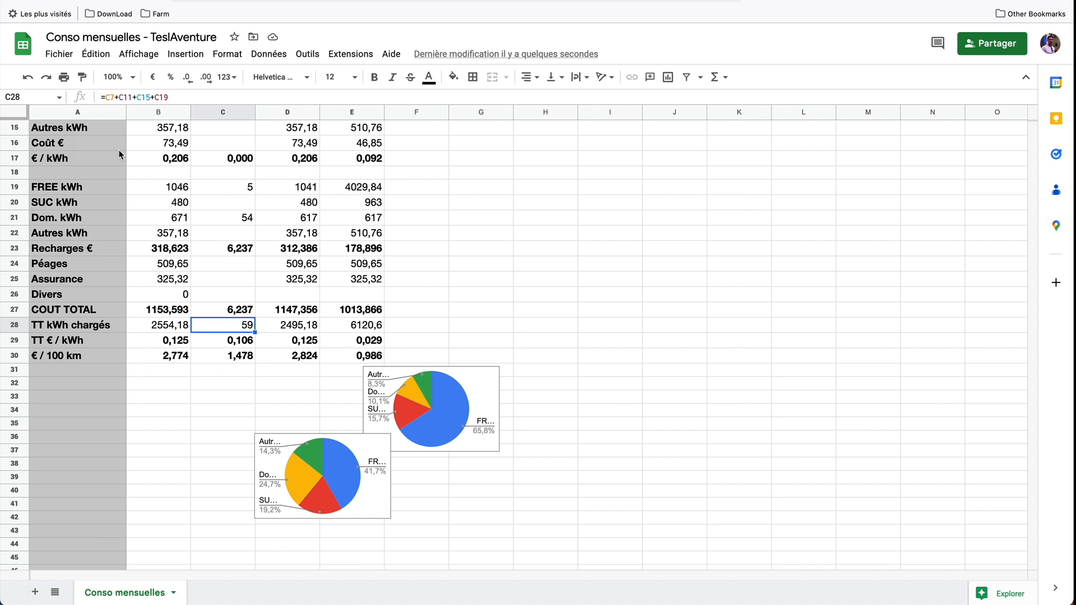
{"action": "left_click", "coordinate": [95, 54]}
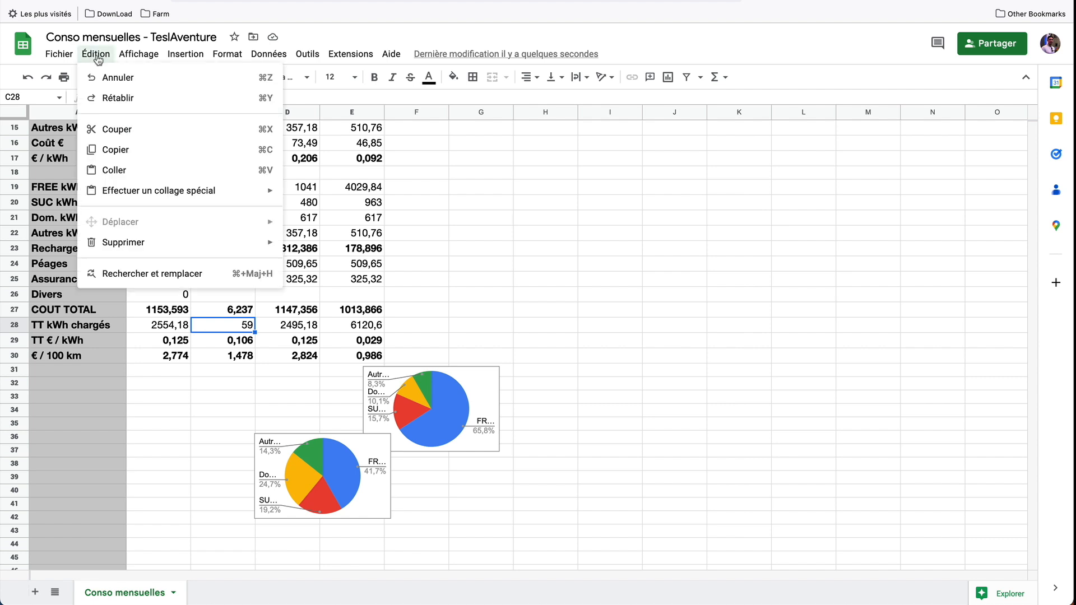
{"action": "left_click", "coordinate": [116, 168]}
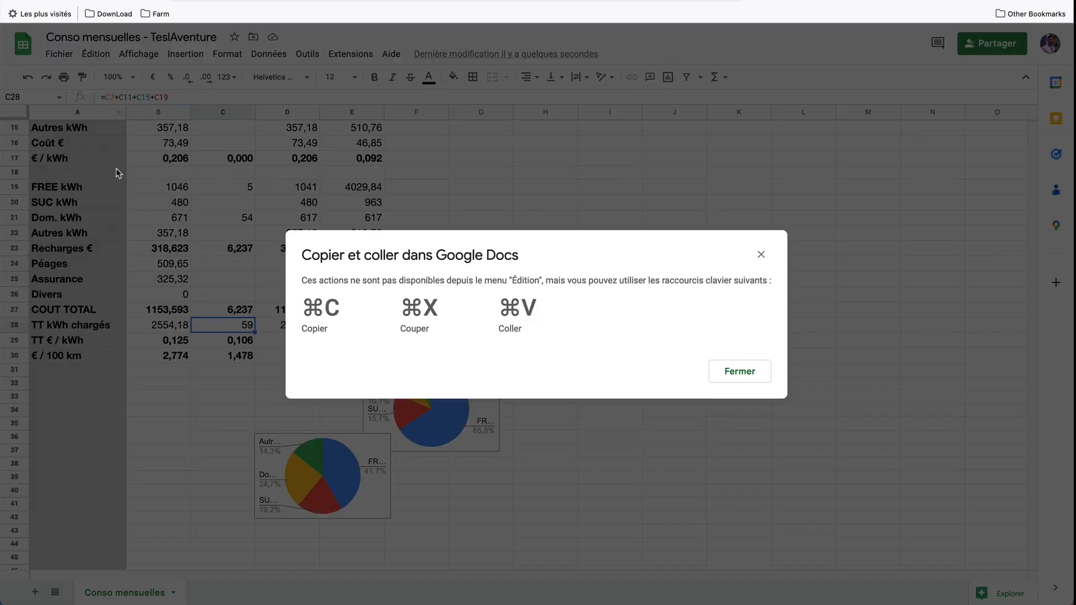
{"action": "left_click", "coordinate": [728, 378]}
Paste the copied pie chart, place it directly below the Fev 2023 column, and move the Jan 2023 chart lower so they no longer overlap.
{"action": "scroll", "coordinate": [291, 452], "scroll_direction": "down", "scroll_amount": 1}
{"action": "key", "text": "super+v"}
{"action": "left_click_drag", "start_coordinate": [311, 361], "coordinate": [248, 407]}
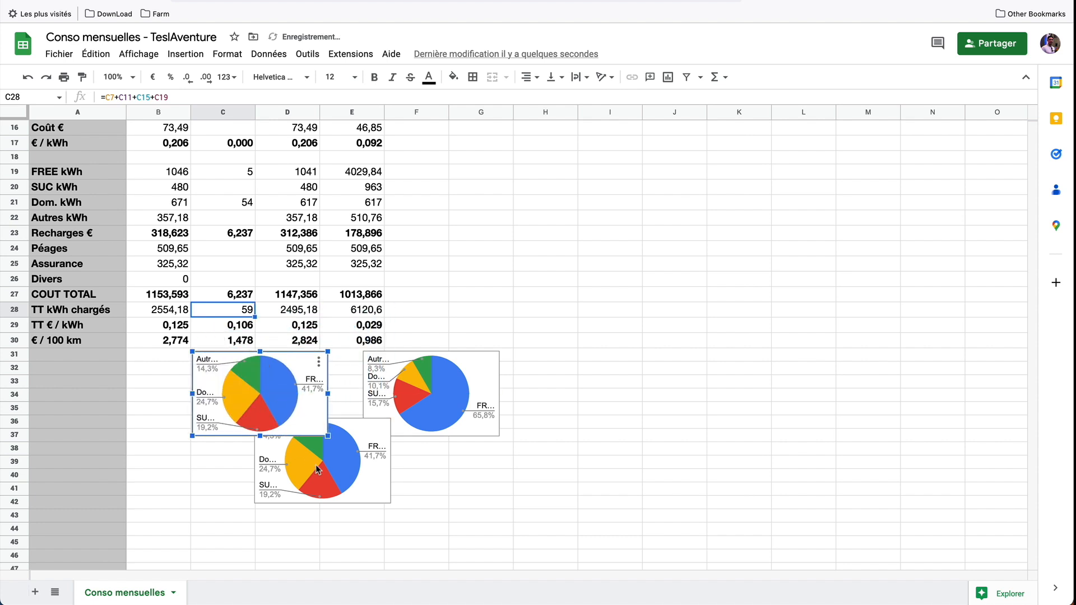
{"action": "left_click", "coordinate": [323, 493]}
{"action": "left_click_drag", "start_coordinate": [325, 446], "coordinate": [325, 473]}
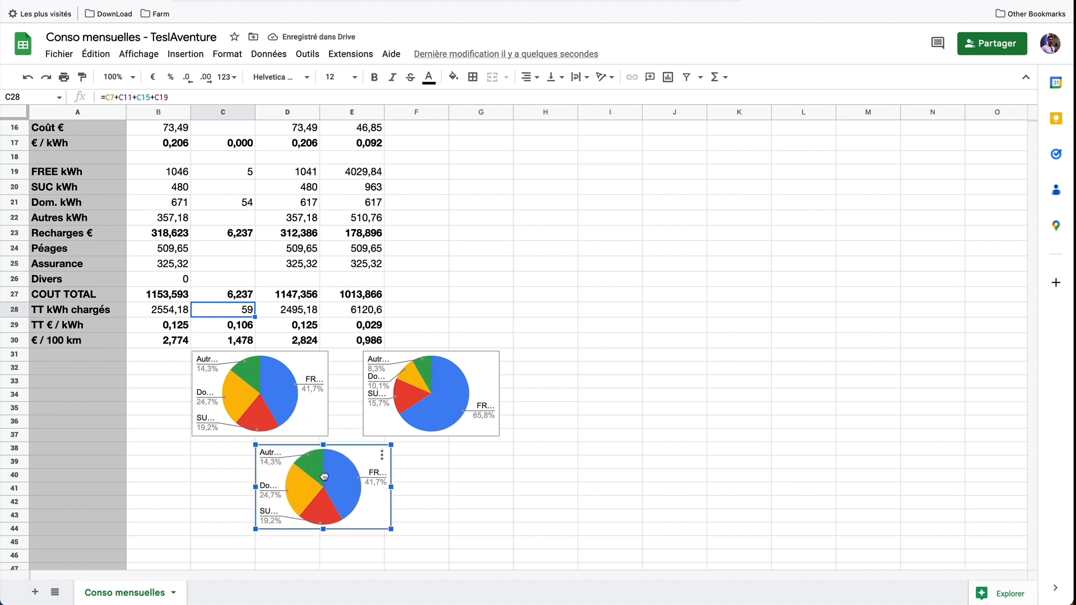
Change the pasted pie chart's data range to A19:A22,C19:C22 and use C19:C22 as its value series.
{"action": "left_click", "coordinate": [262, 382]}
{"action": "left_click", "coordinate": [320, 360]}
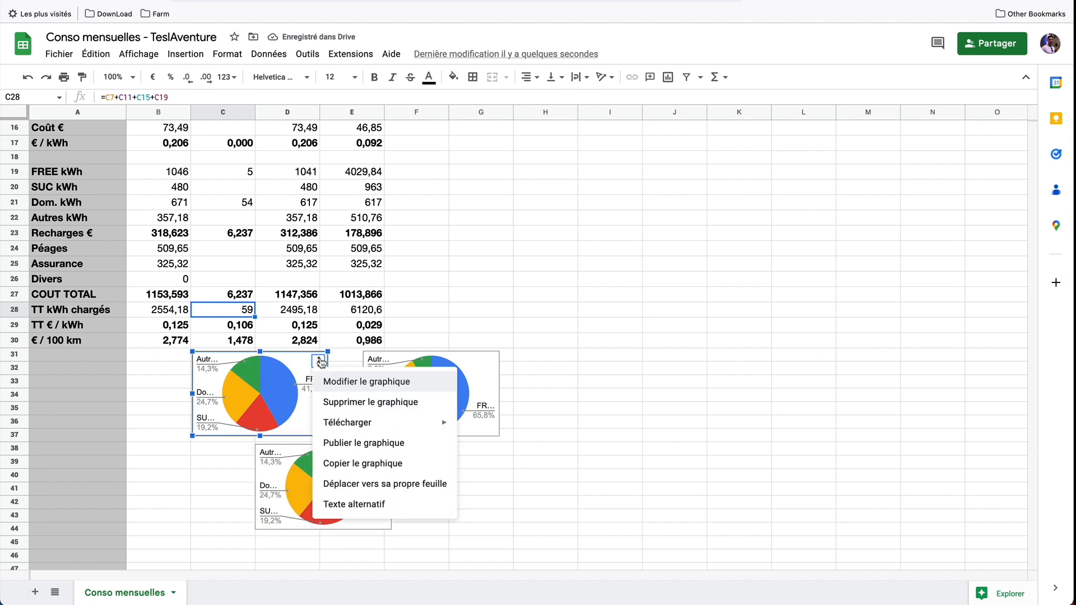
{"action": "left_click", "coordinate": [346, 382]}
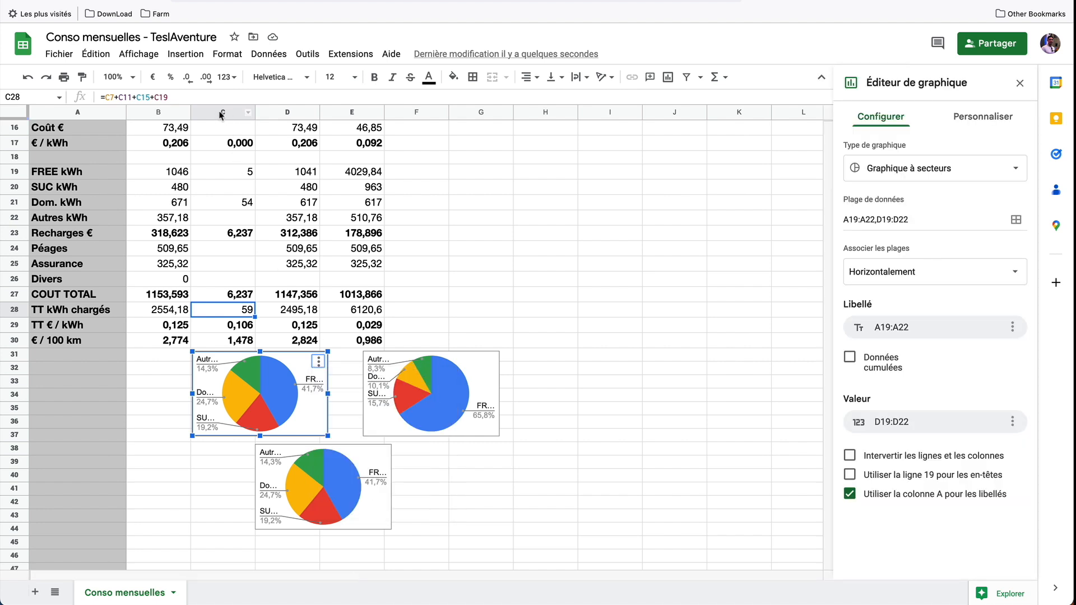
{"action": "left_click", "coordinate": [880, 219]}
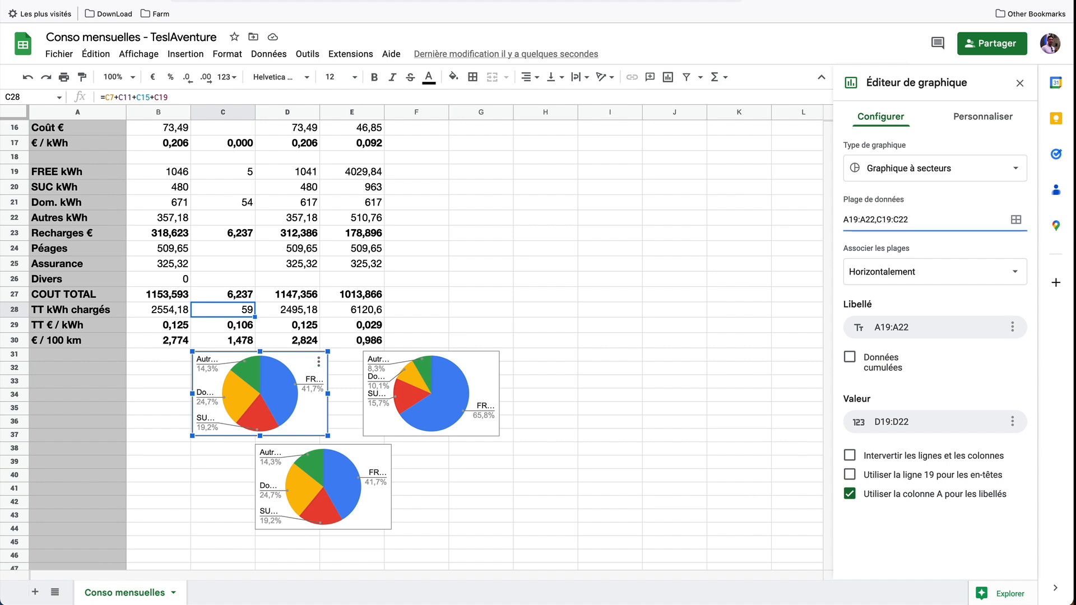
{"action": "left_click", "coordinate": [885, 426]}
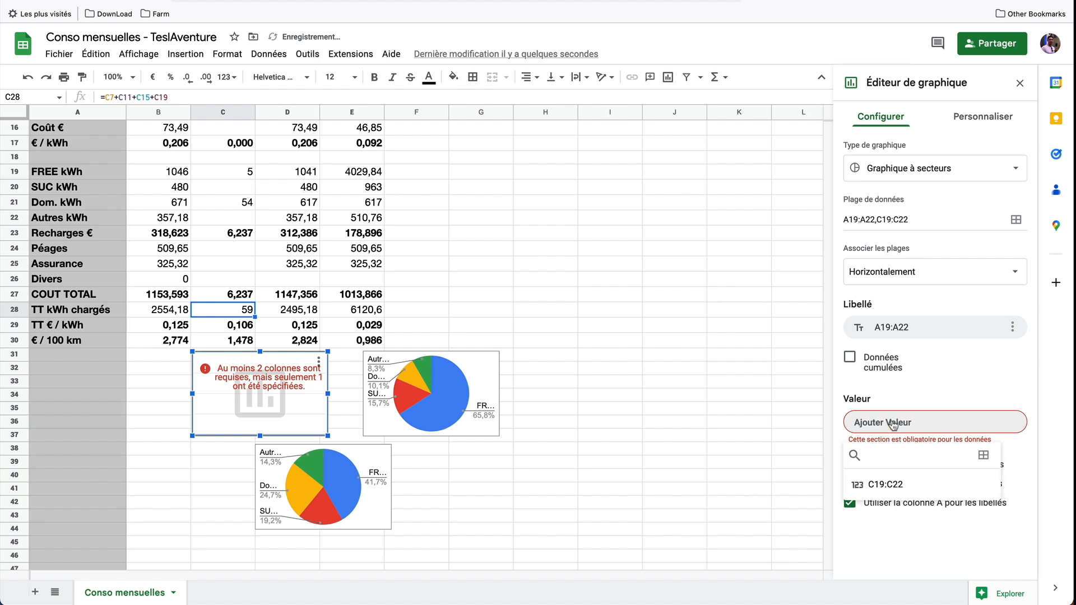
{"action": "left_click", "coordinate": [899, 485]}
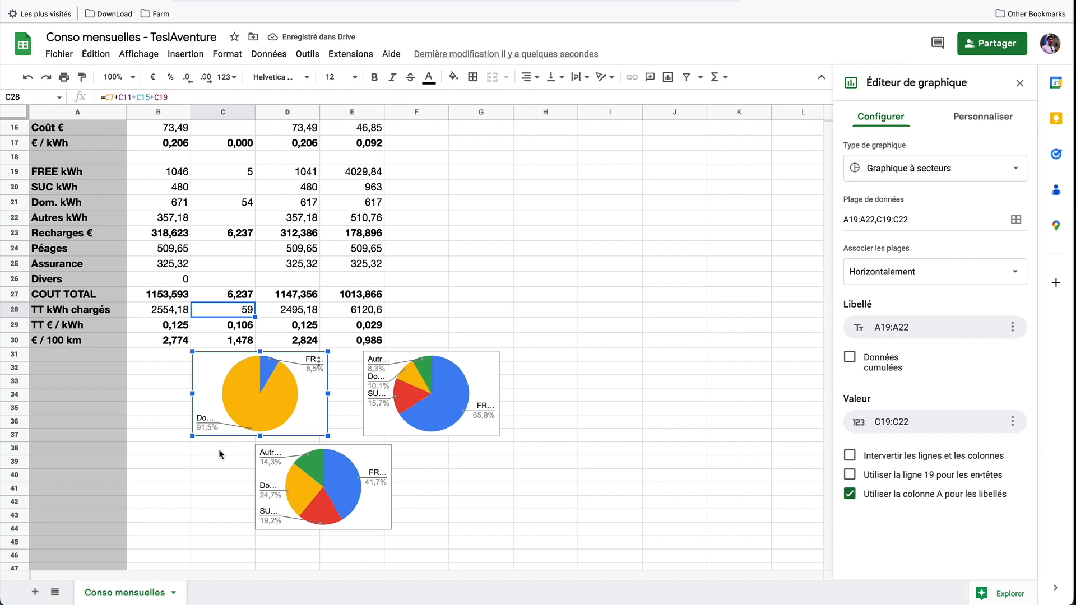
{"action": "scroll", "coordinate": [221, 442], "scroll_direction": "up", "scroll_amount": 5}
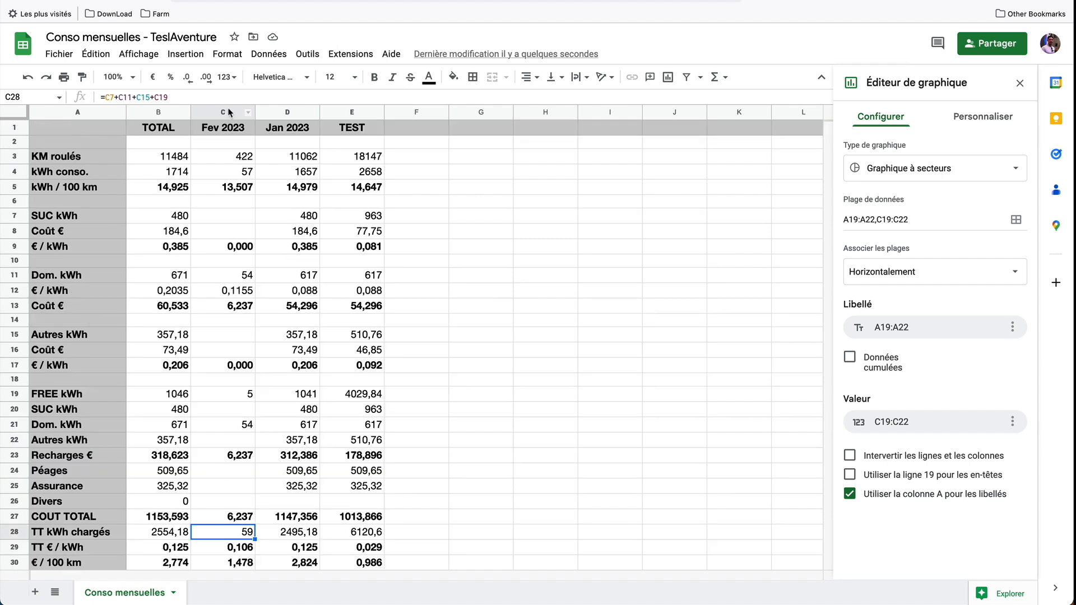
Insert an empty column just before the Fev 2023 column and title it Mar 2023.
{"action": "left_click", "coordinate": [222, 112]}
{"action": "right_click", "coordinate": [222, 112]}
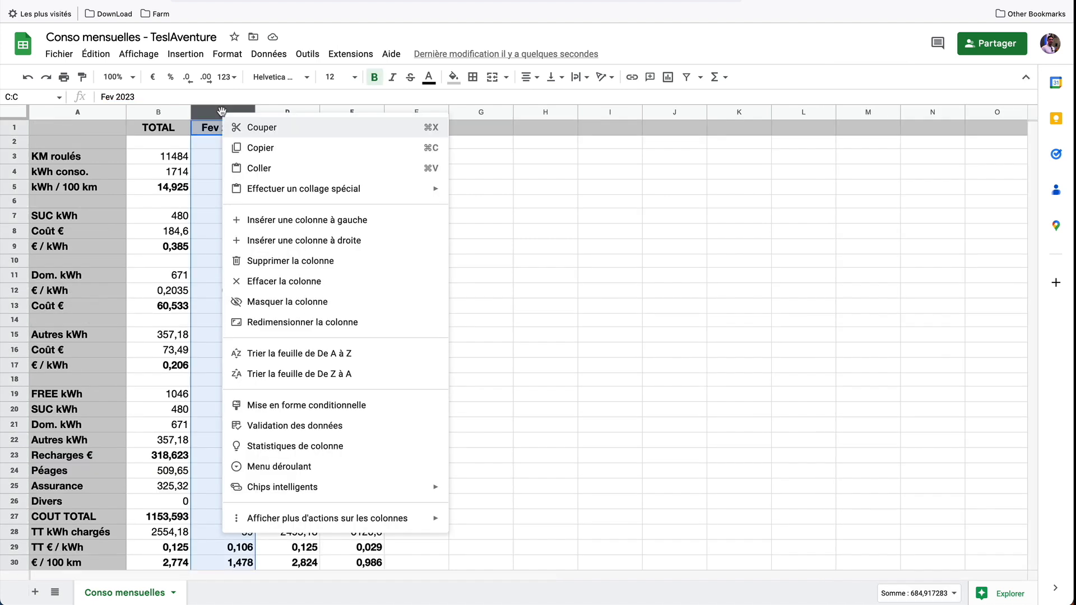
{"action": "left_click", "coordinate": [262, 223]}
{"action": "left_click", "coordinate": [214, 128]}
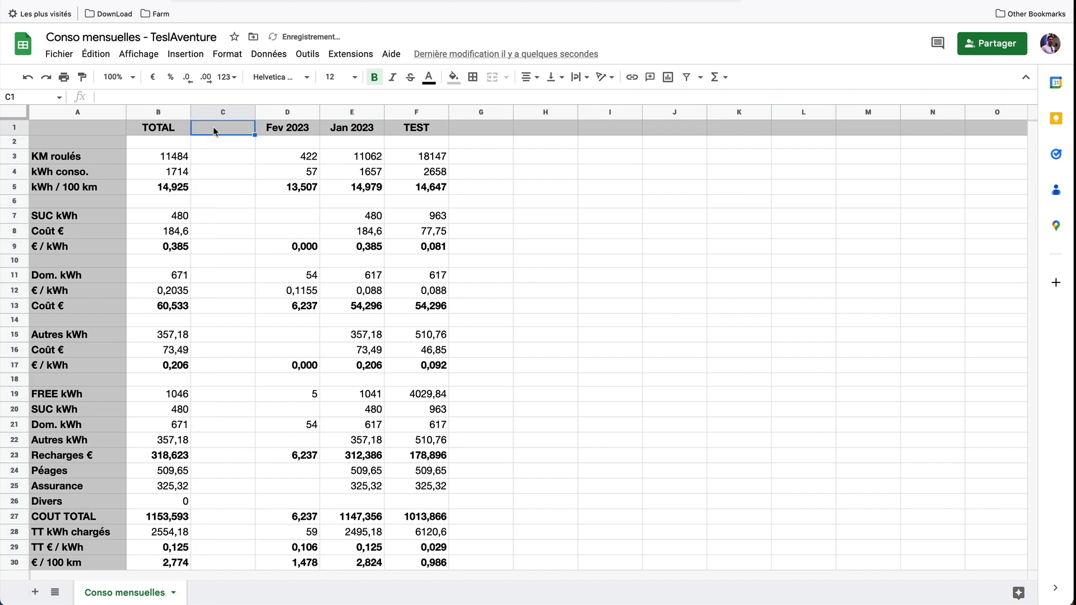
{"action": "type", "text": "Mar 2023"}
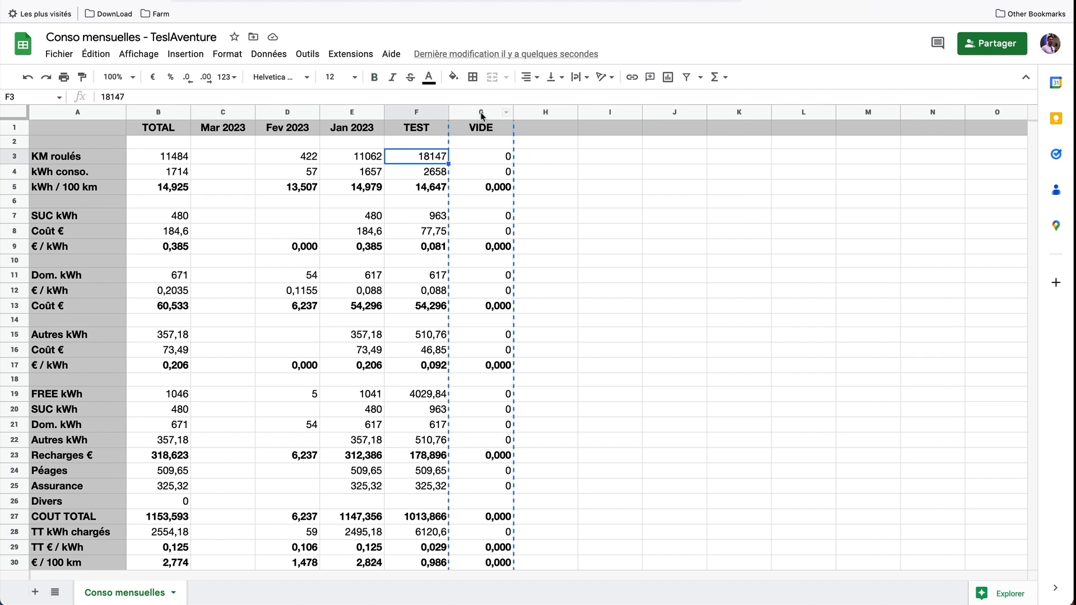
Copy the entire VIDE template column that follows the TEST column.
{"action": "left_click", "coordinate": [481, 112]}
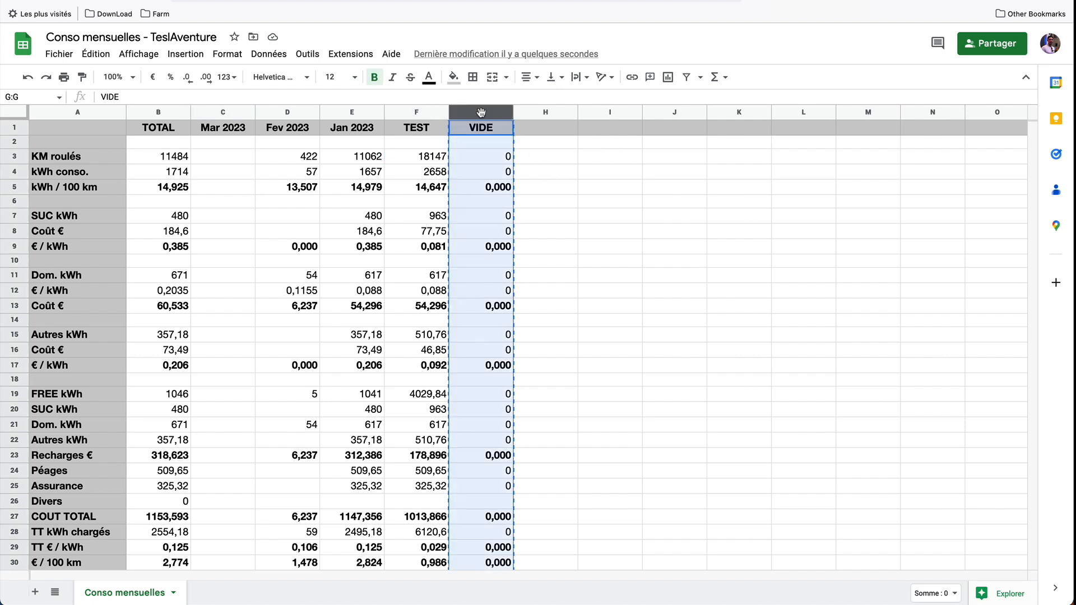
{"action": "right_click", "coordinate": [481, 112]}
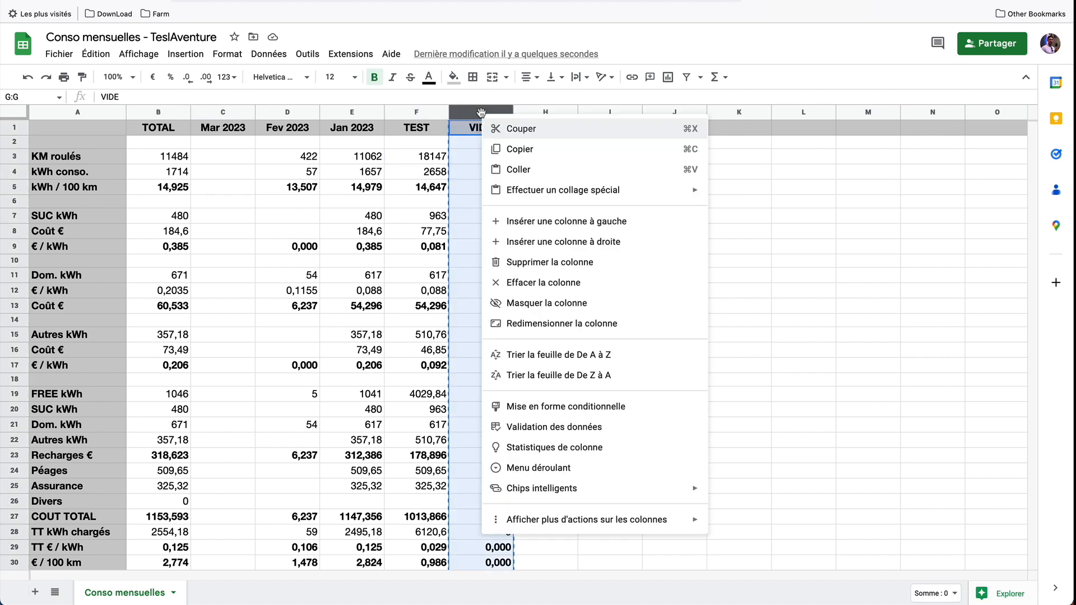
{"action": "left_click", "coordinate": [514, 154]}
Delete the otherwise empty Mar 2023 column.
{"action": "left_click", "coordinate": [273, 112]}
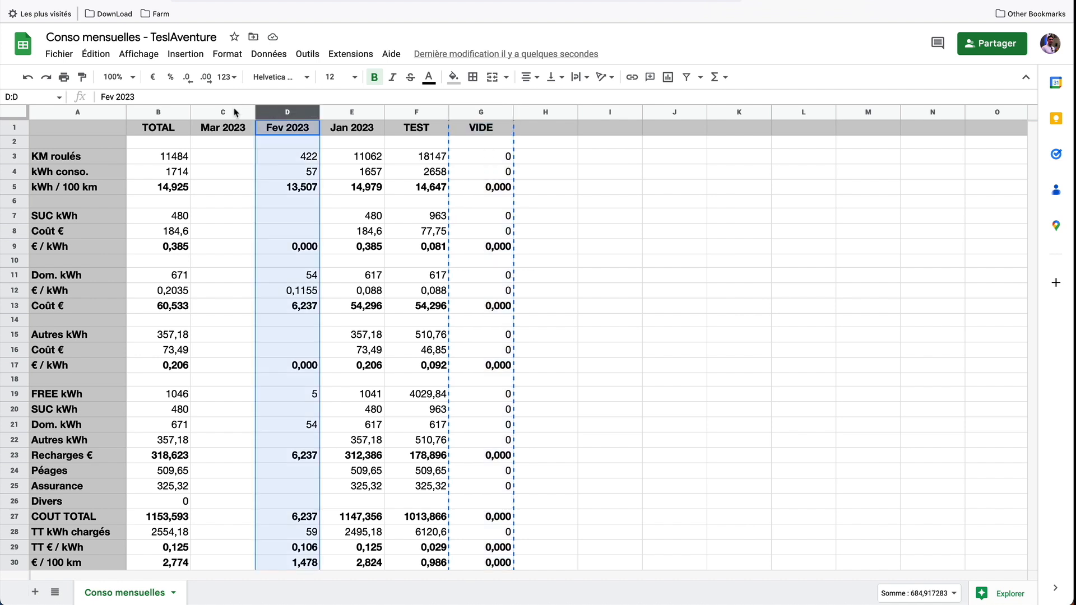
{"action": "left_click", "coordinate": [232, 112]}
{"action": "right_click", "coordinate": [233, 109]}
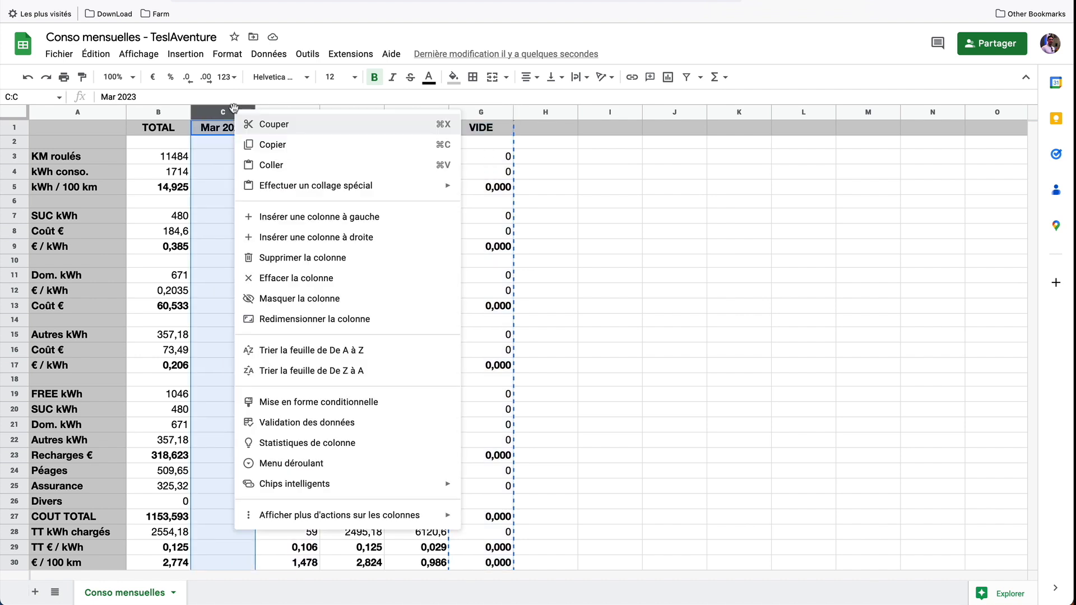
{"action": "left_click", "coordinate": [282, 257]}
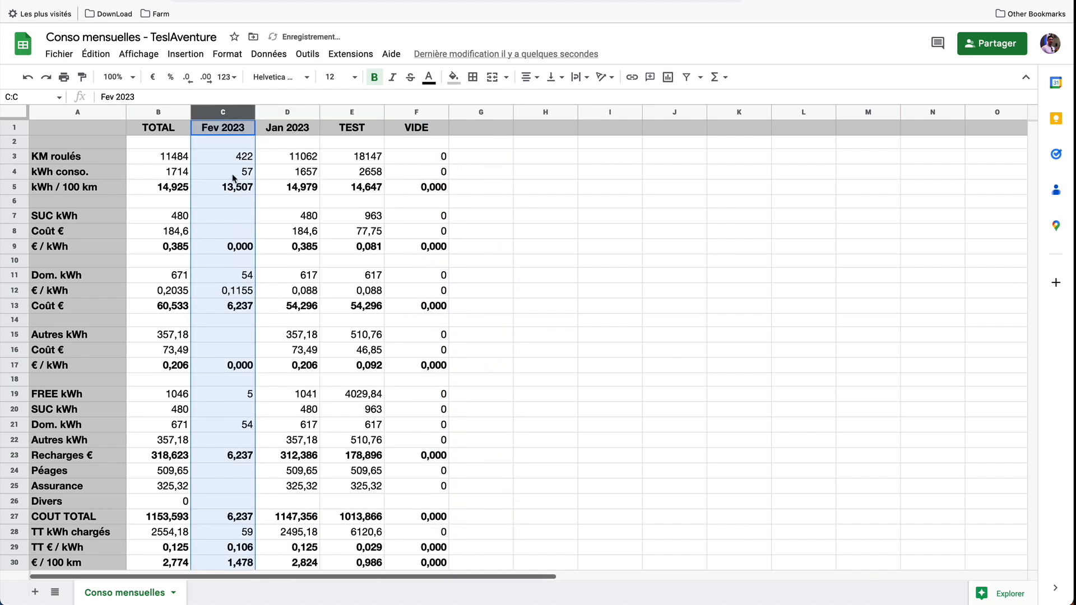
Insert a new column between TOTAL and Fev 2023 and paste the copied VIDE template column into it.
{"action": "right_click", "coordinate": [221, 112]}
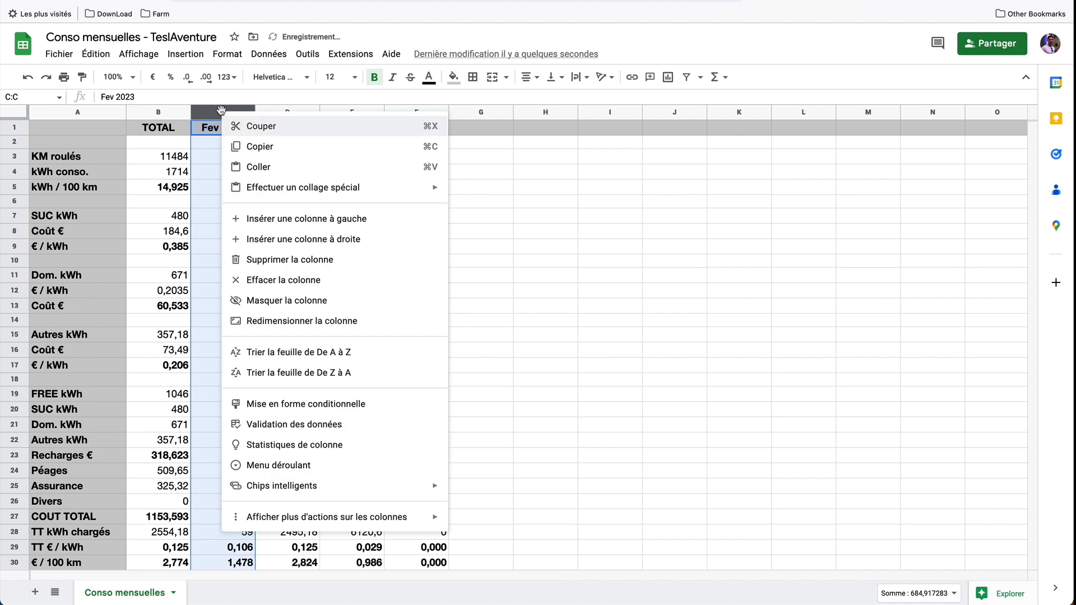
{"action": "left_click", "coordinate": [279, 217]}
{"action": "right_click", "coordinate": [228, 111]}
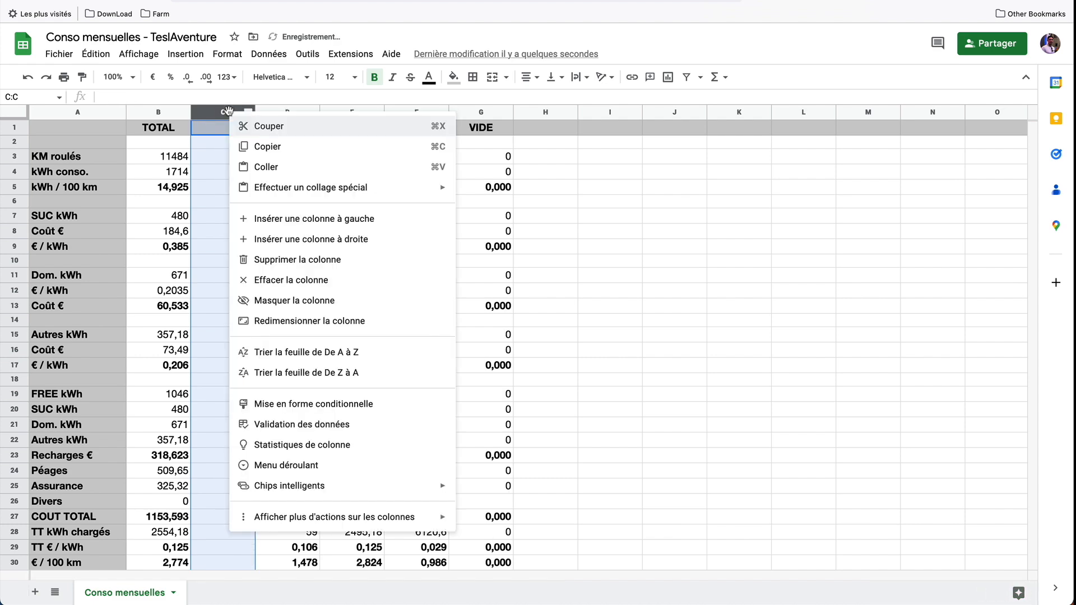
{"action": "left_click", "coordinate": [257, 166]}
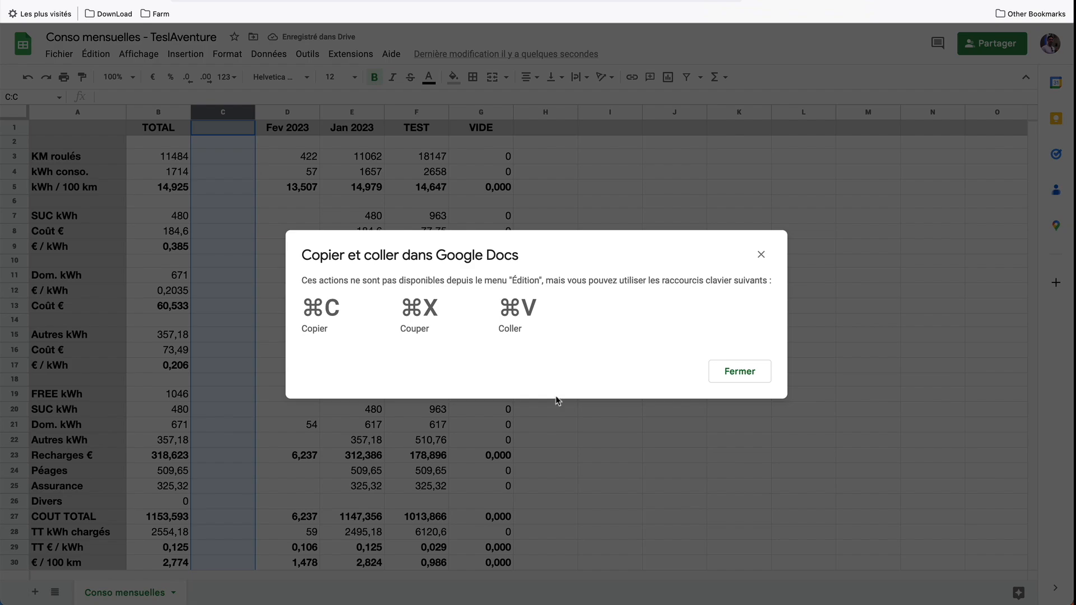
{"action": "left_click", "coordinate": [728, 371]}
{"action": "key", "text": "ctrl+v"}
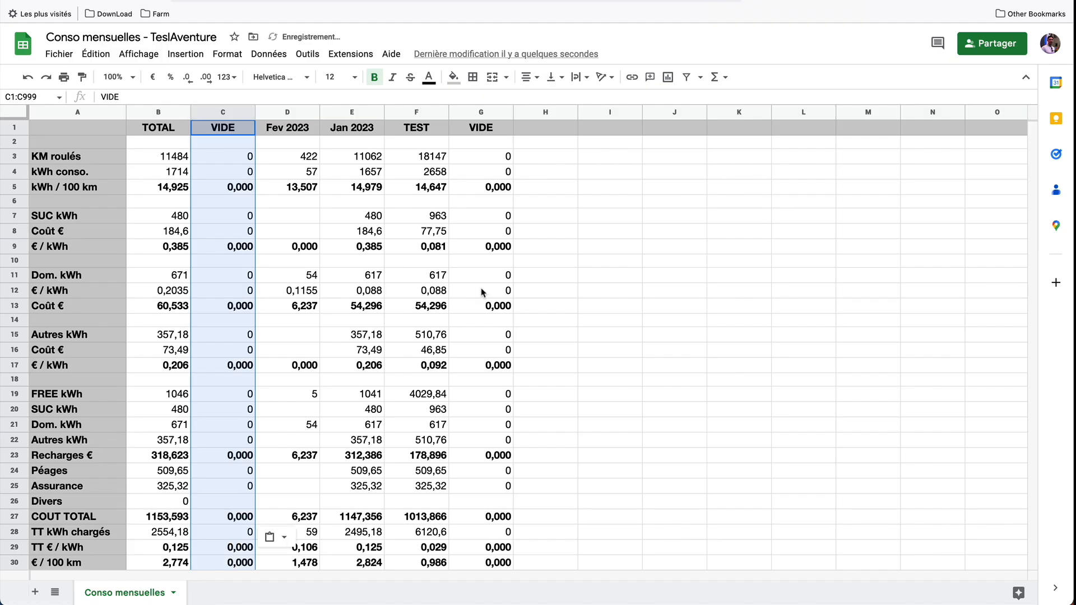
Change the pasted column's heading to Mar 2023 and review its formulas and rows down to the charts.
{"action": "left_click", "coordinate": [228, 128]}
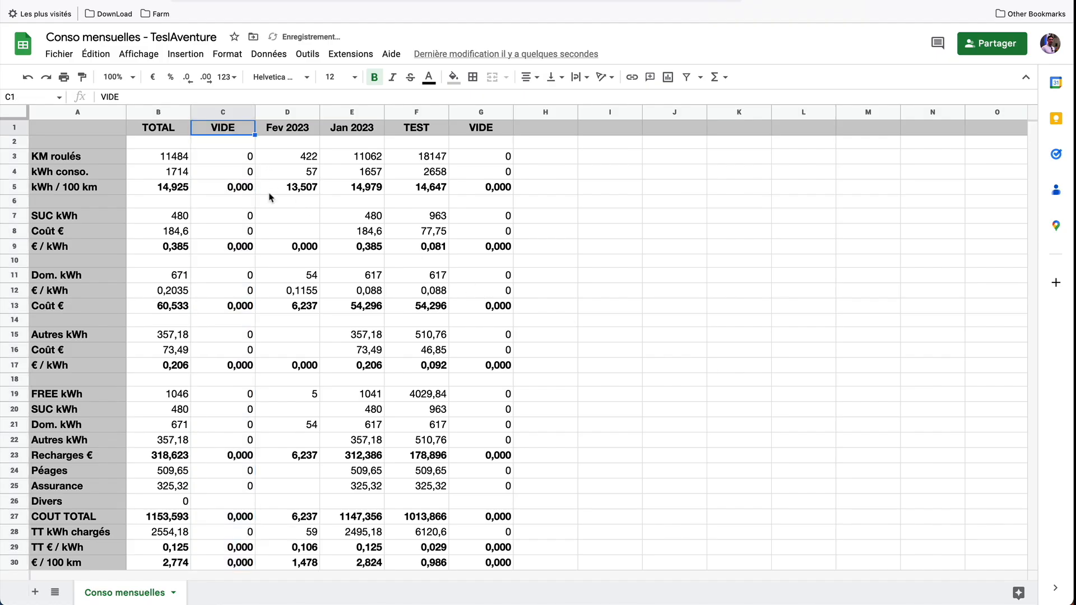
{"action": "type", "text": "Mar 2023"}
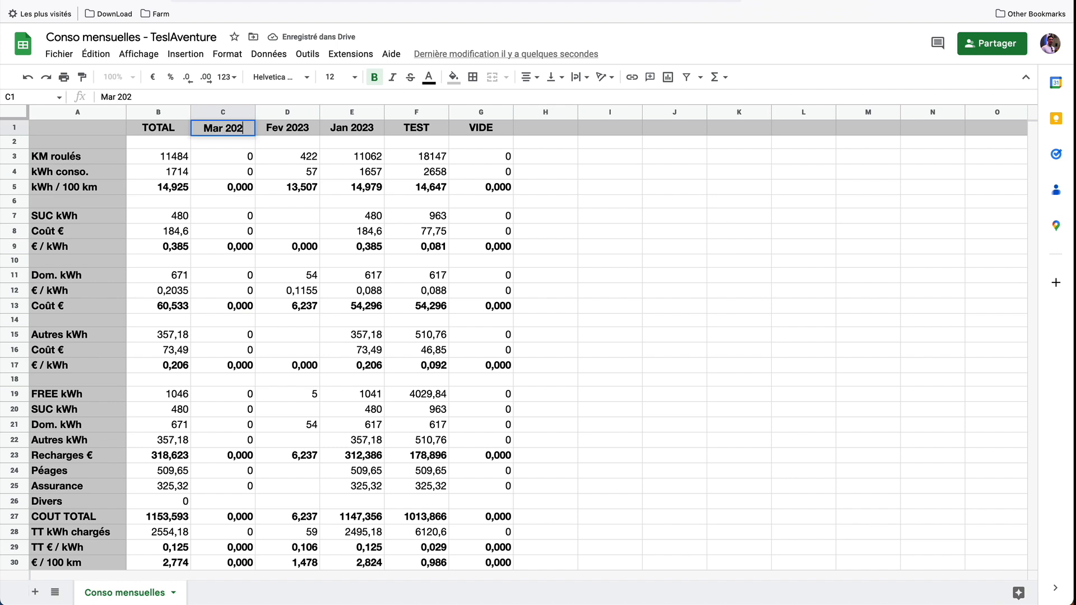
{"action": "key", "text": "Return"}
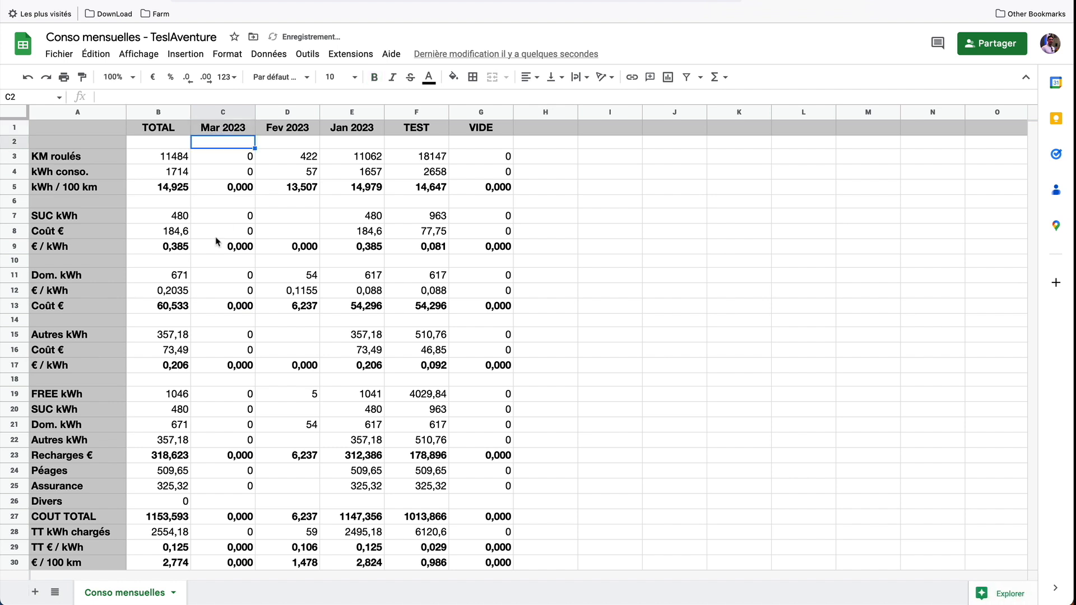
{"action": "left_click", "coordinate": [214, 190]}
{"action": "scroll", "coordinate": [248, 378], "scroll_direction": "down", "scroll_amount": 5}
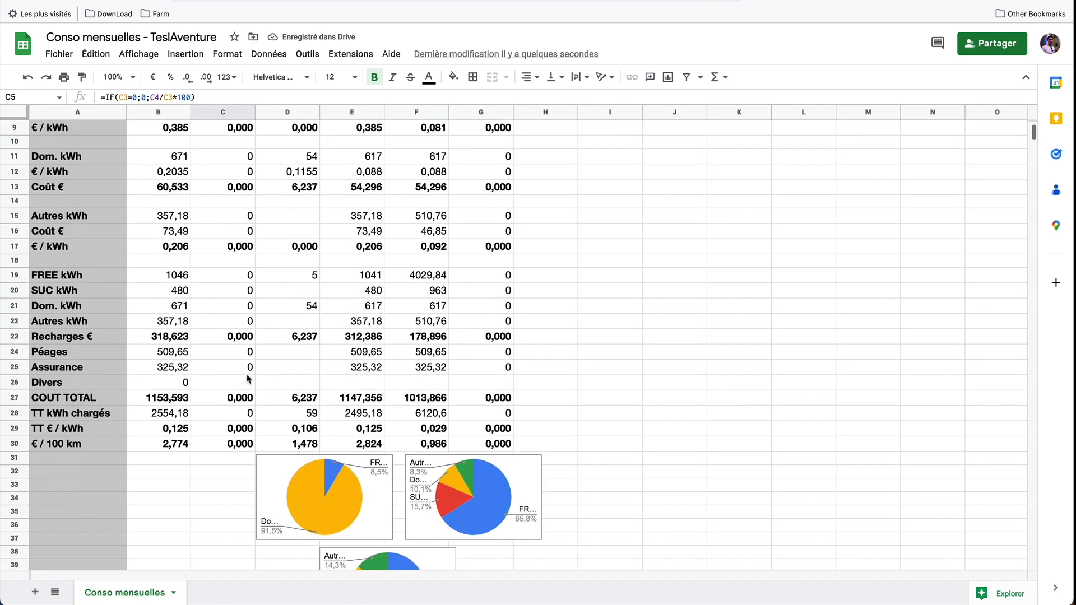
{"action": "scroll", "coordinate": [248, 378], "scroll_direction": "up", "scroll_amount": 5}
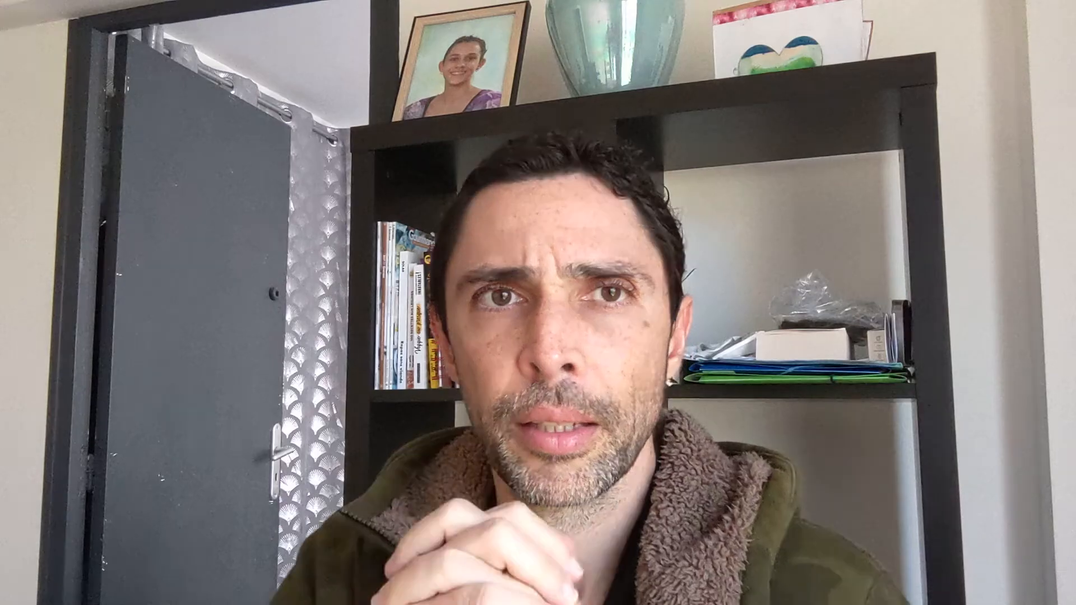